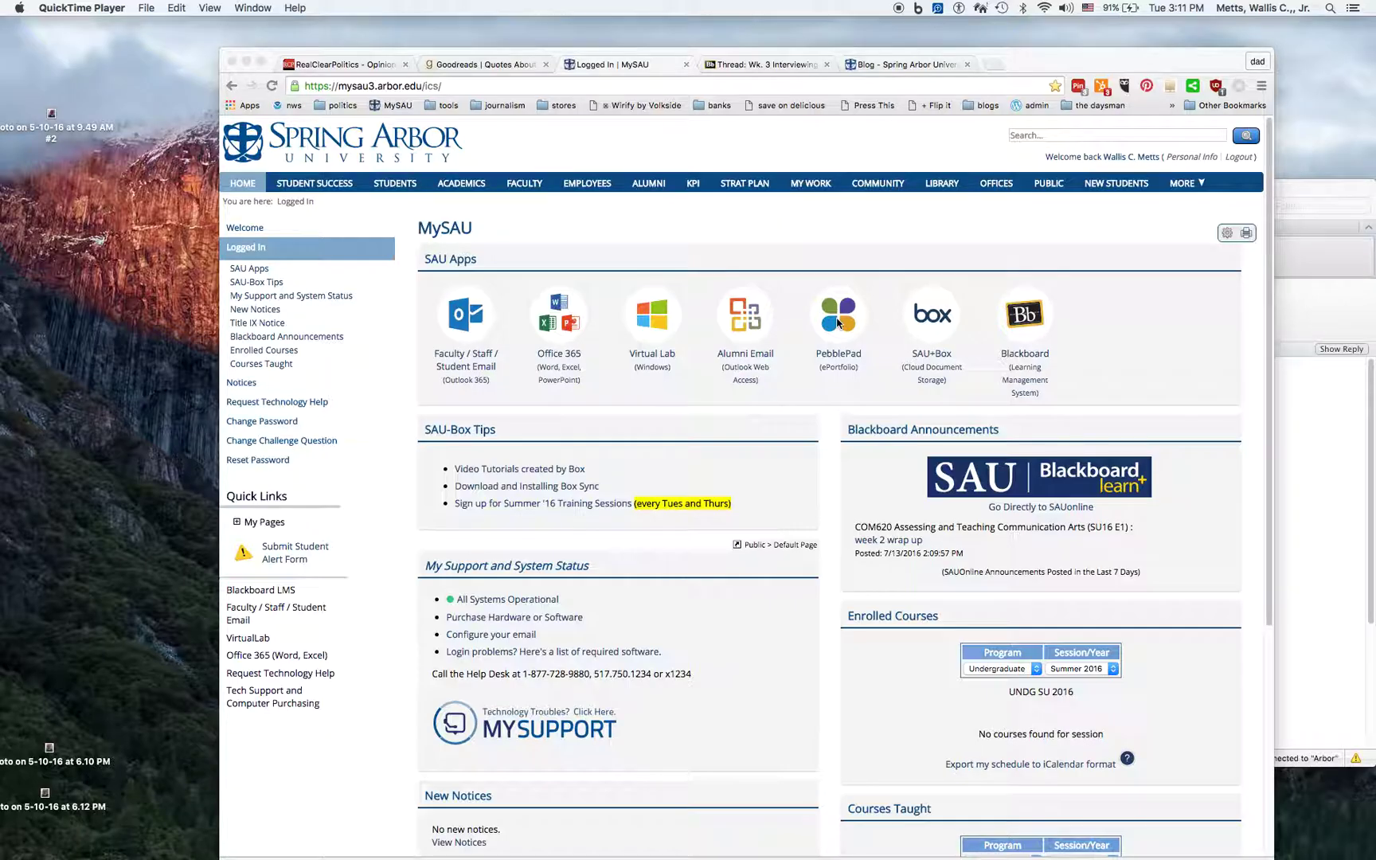
# Bring the Chrome window with the MySAU SAU Apps page to the front.
pyautogui.click(838, 323)
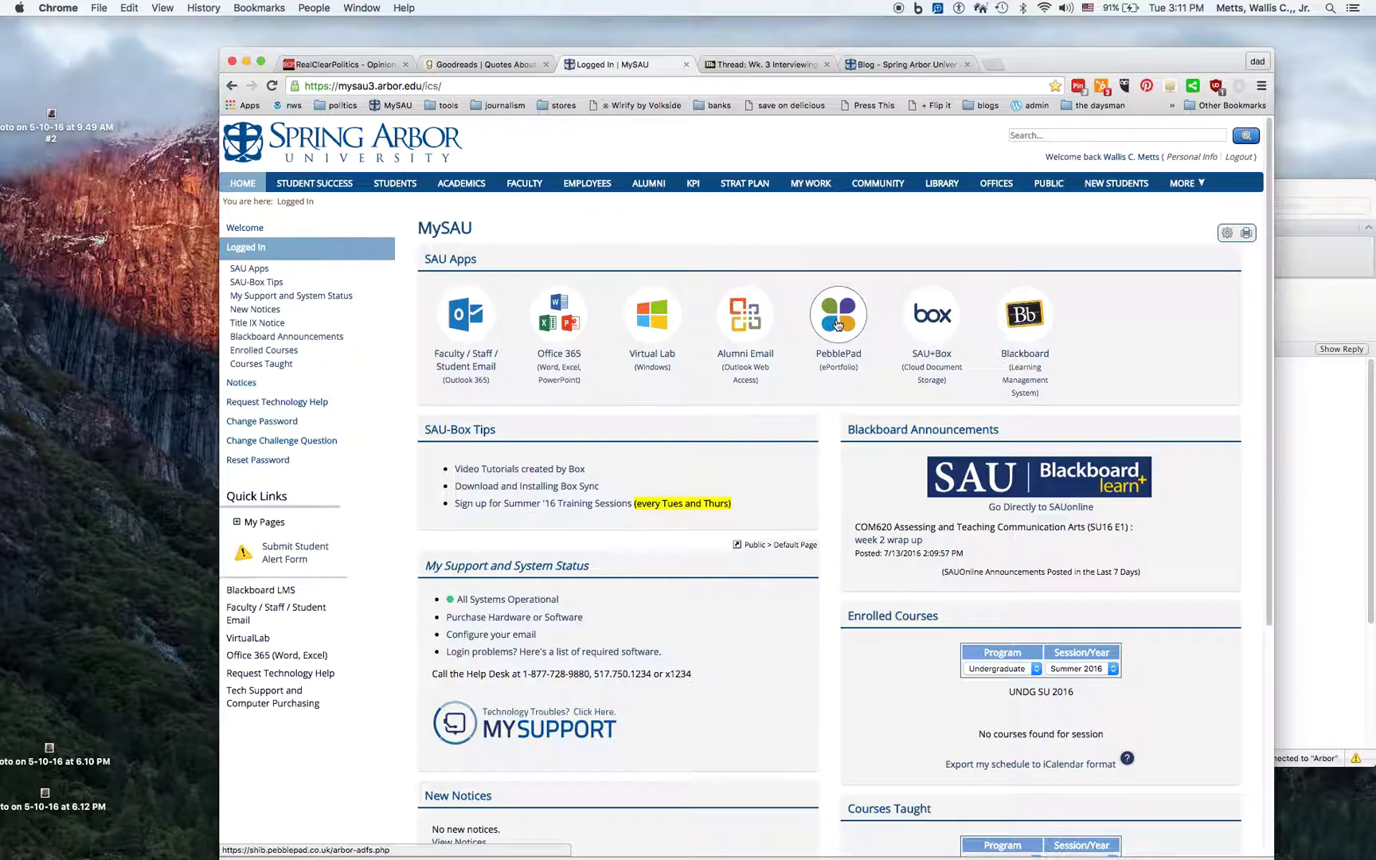
# Launch PebblePad (ePortfolio) from the SAU Apps list in MySAU.
pyautogui.click(837, 323)
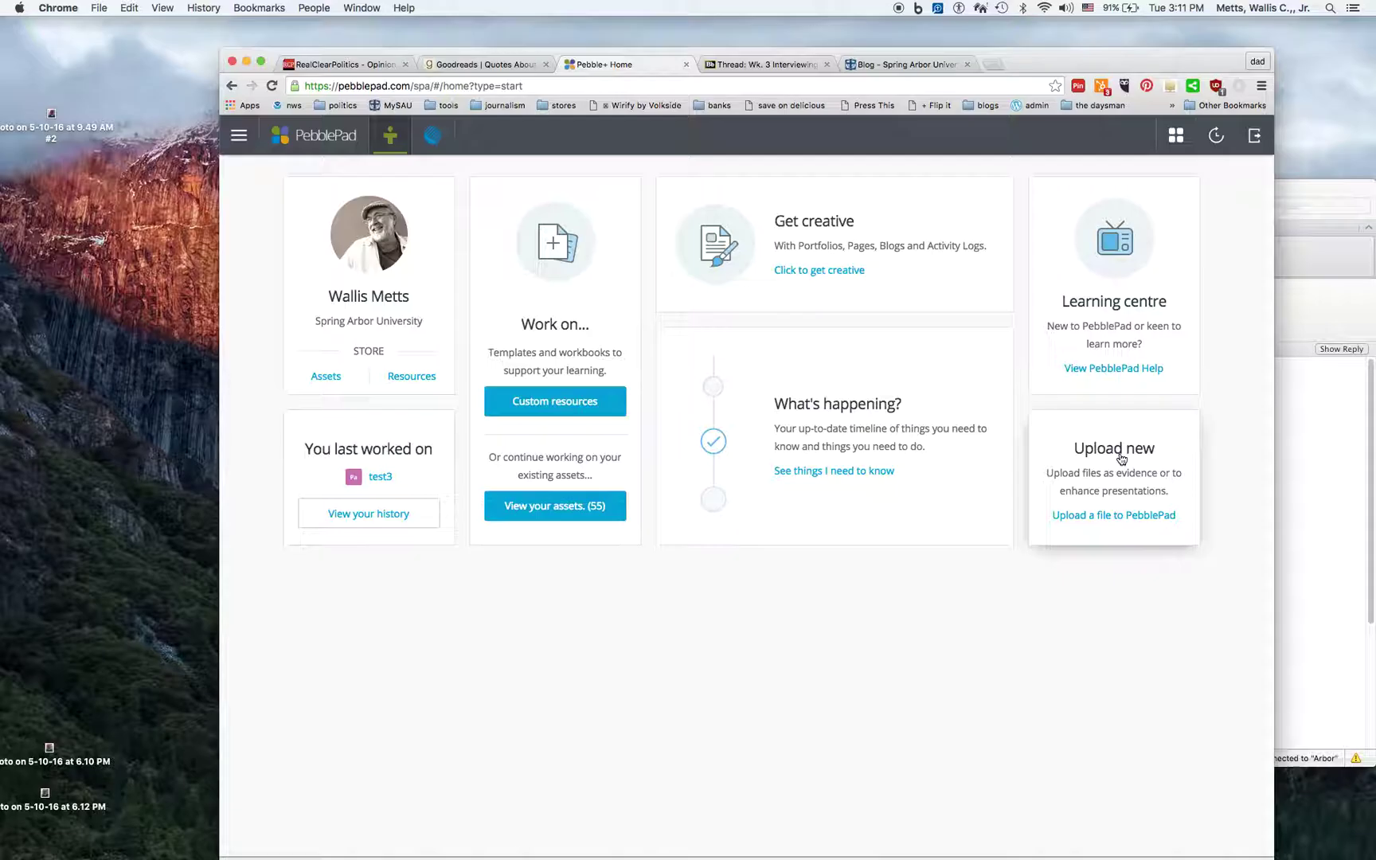
pyautogui.click(1113, 518)
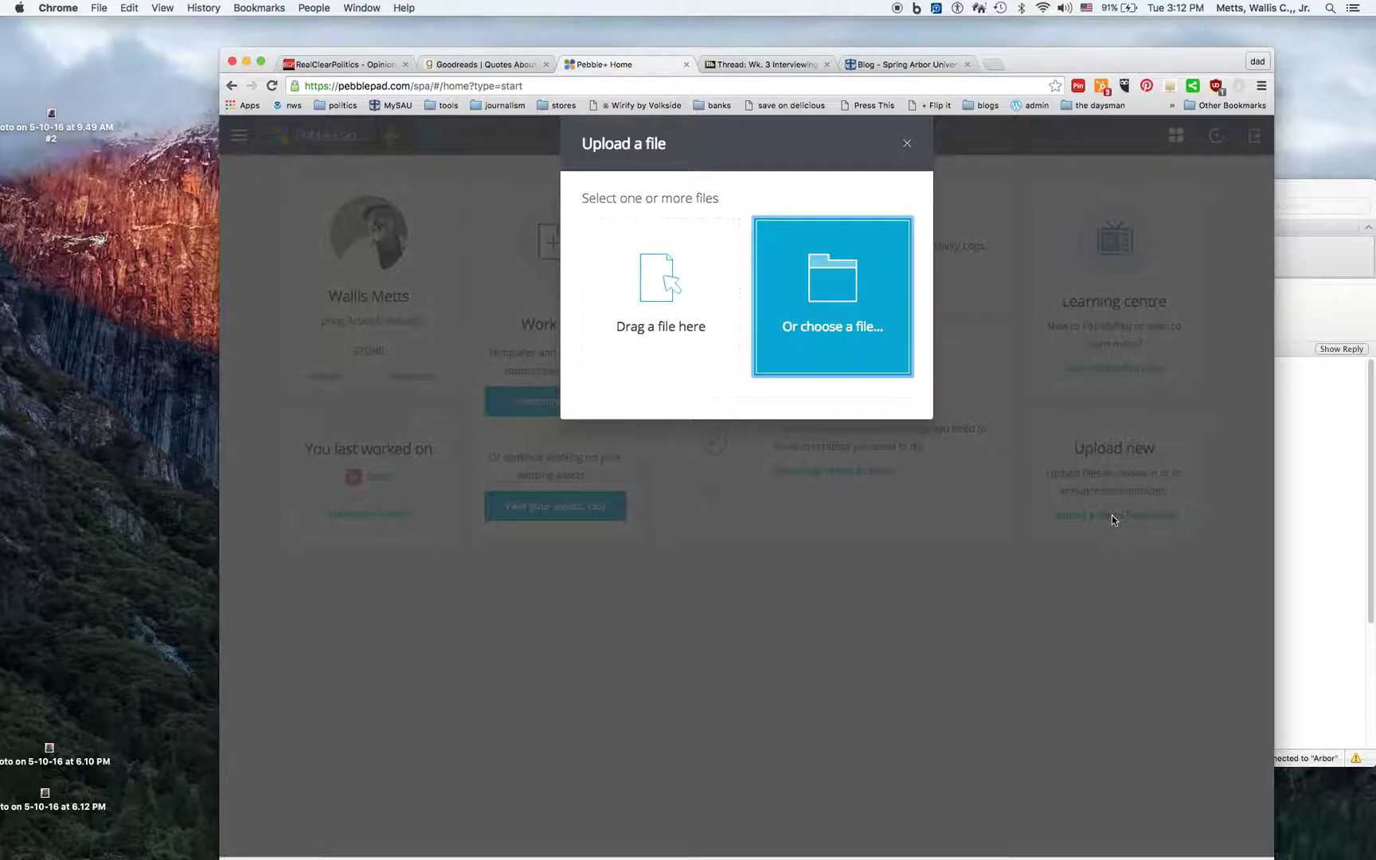
pyautogui.click(907, 145)
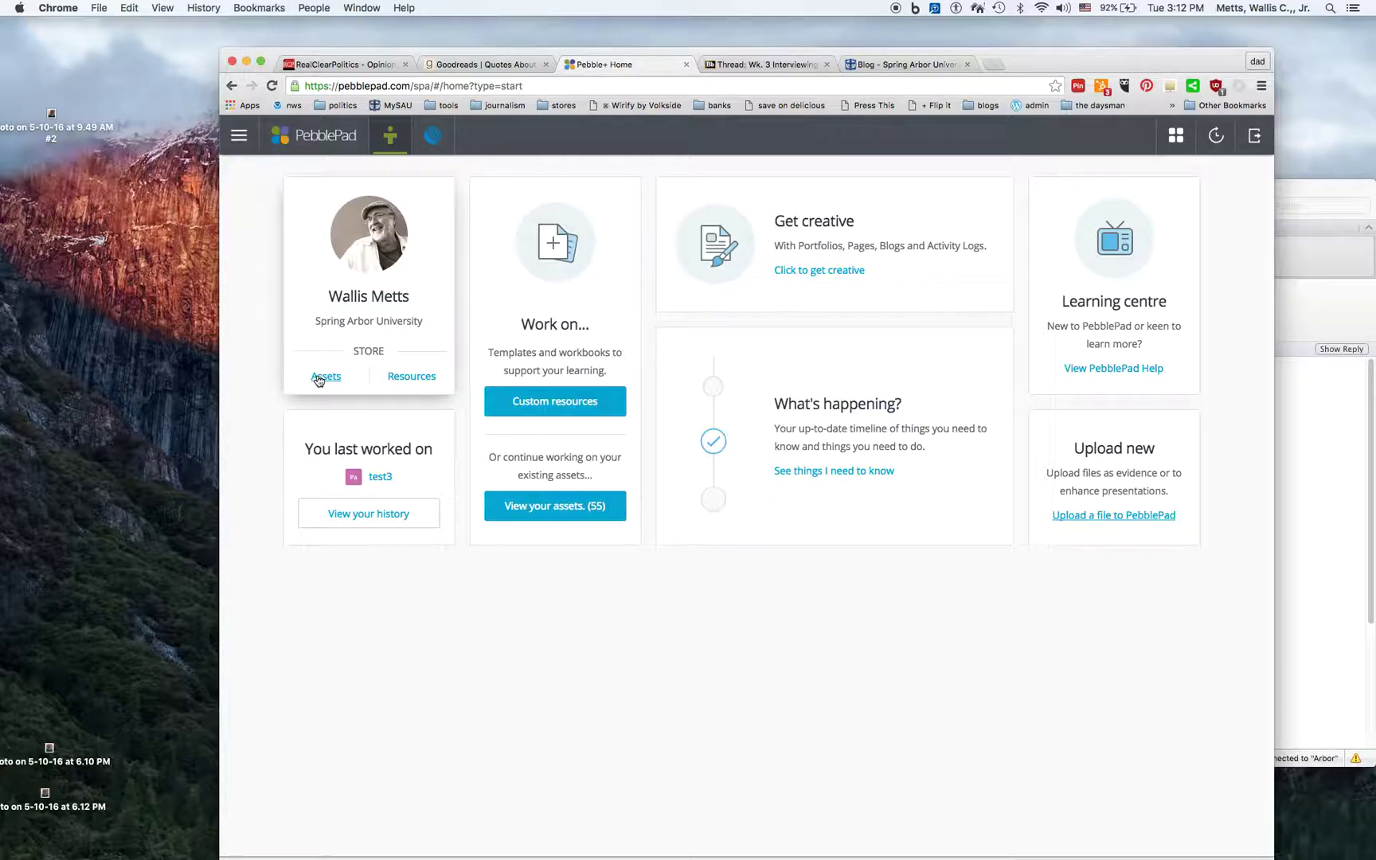
pyautogui.click(399, 376)
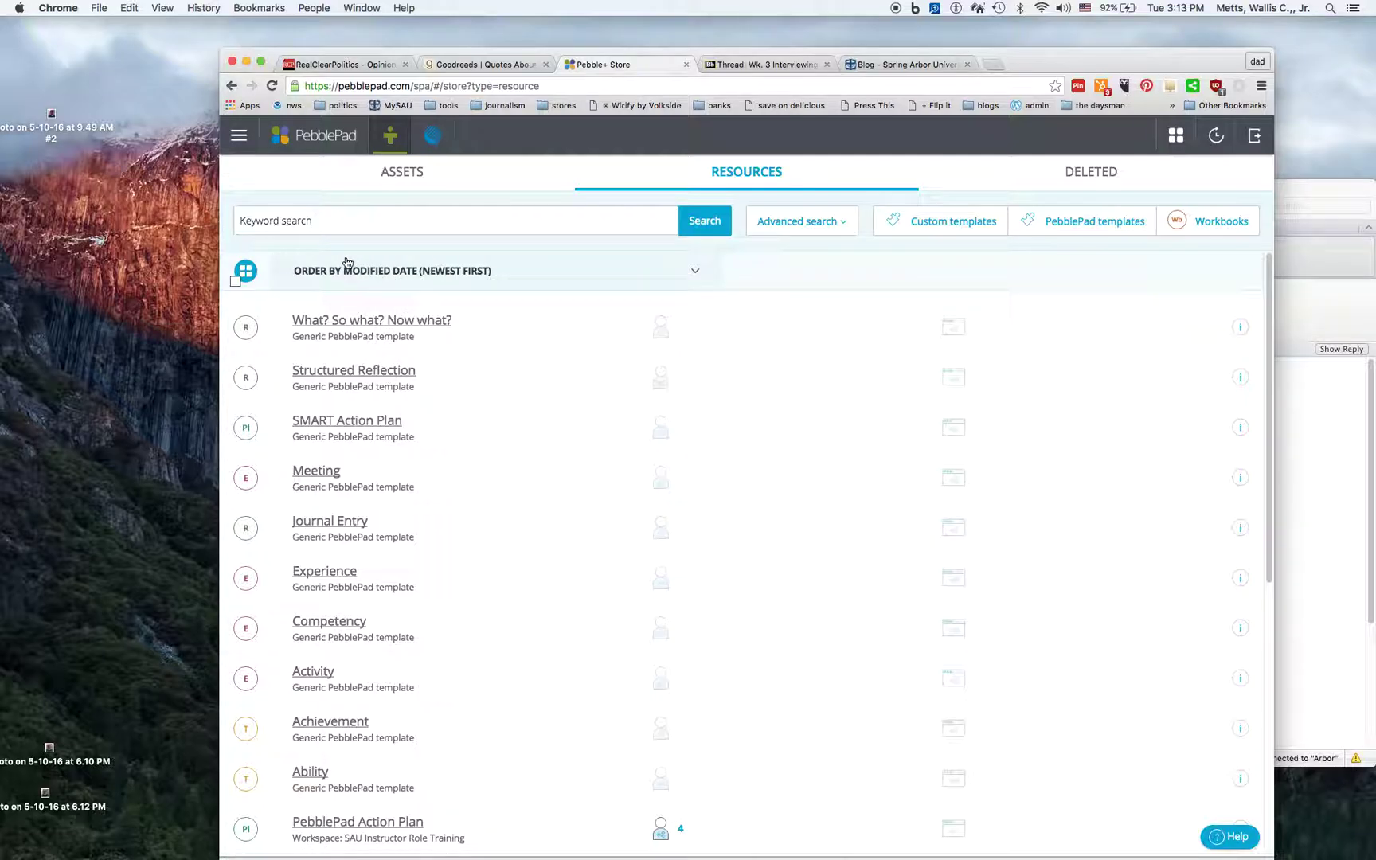
pyautogui.click(402, 173)
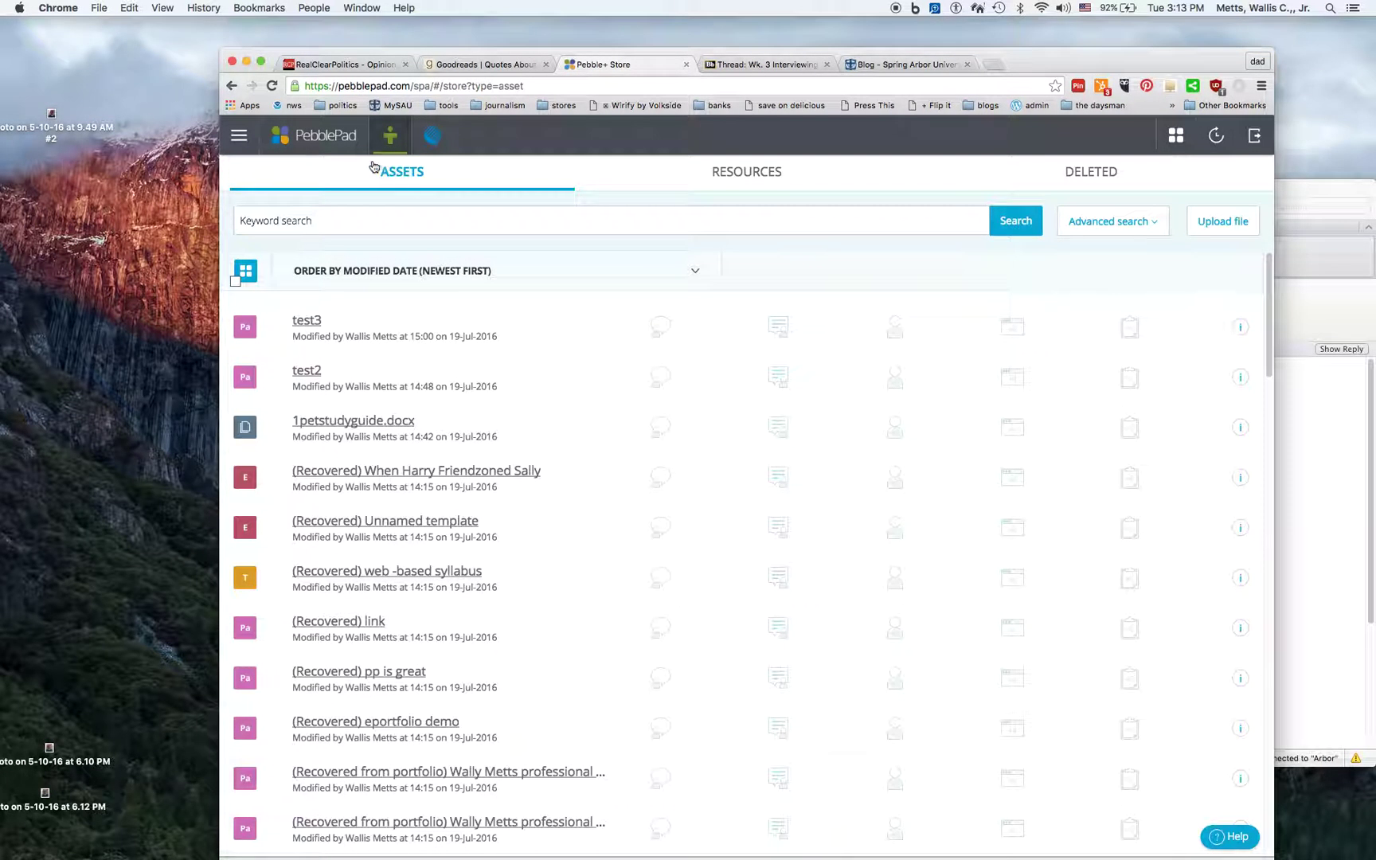
pyautogui.click(317, 142)
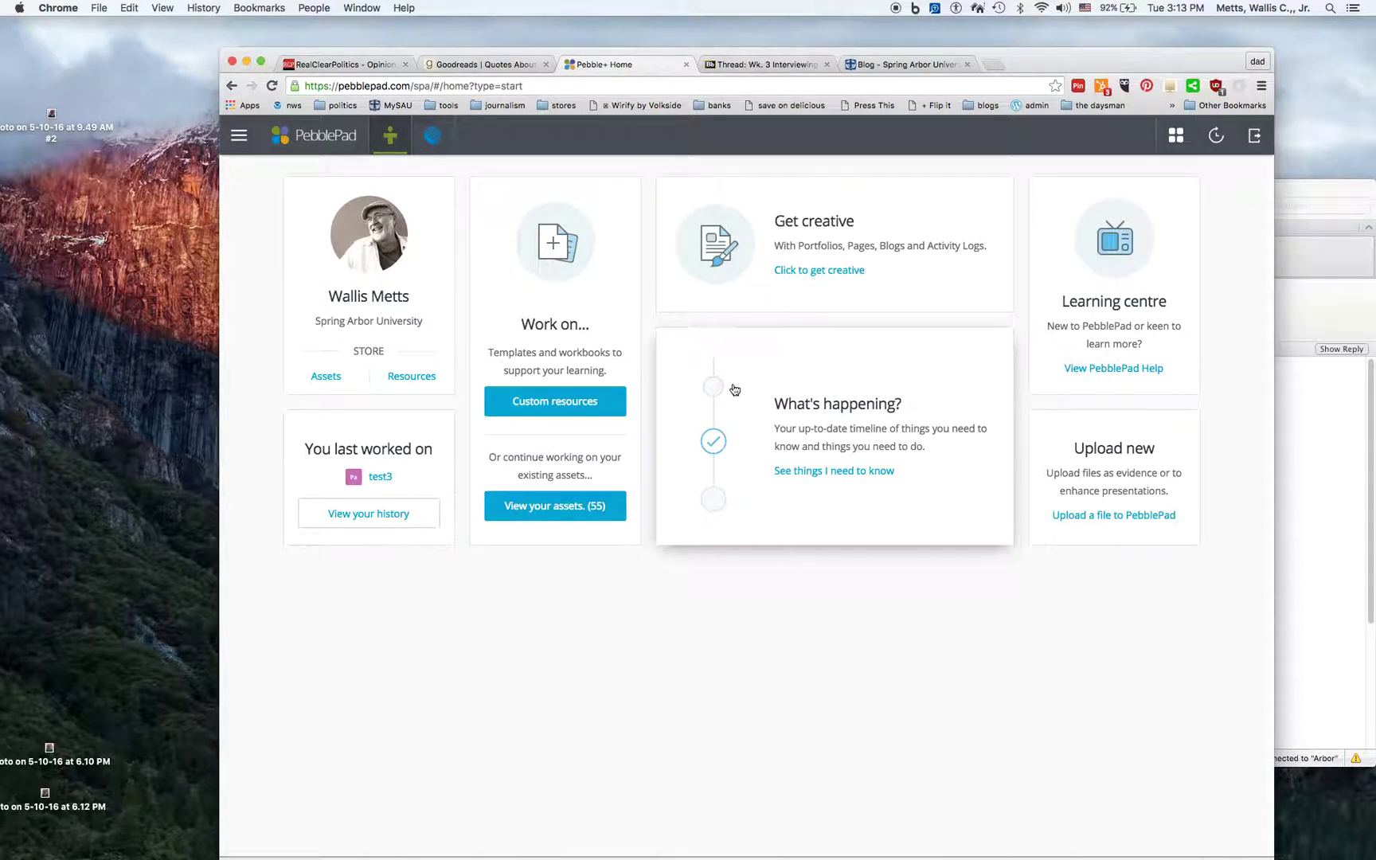
pyautogui.click(787, 271)
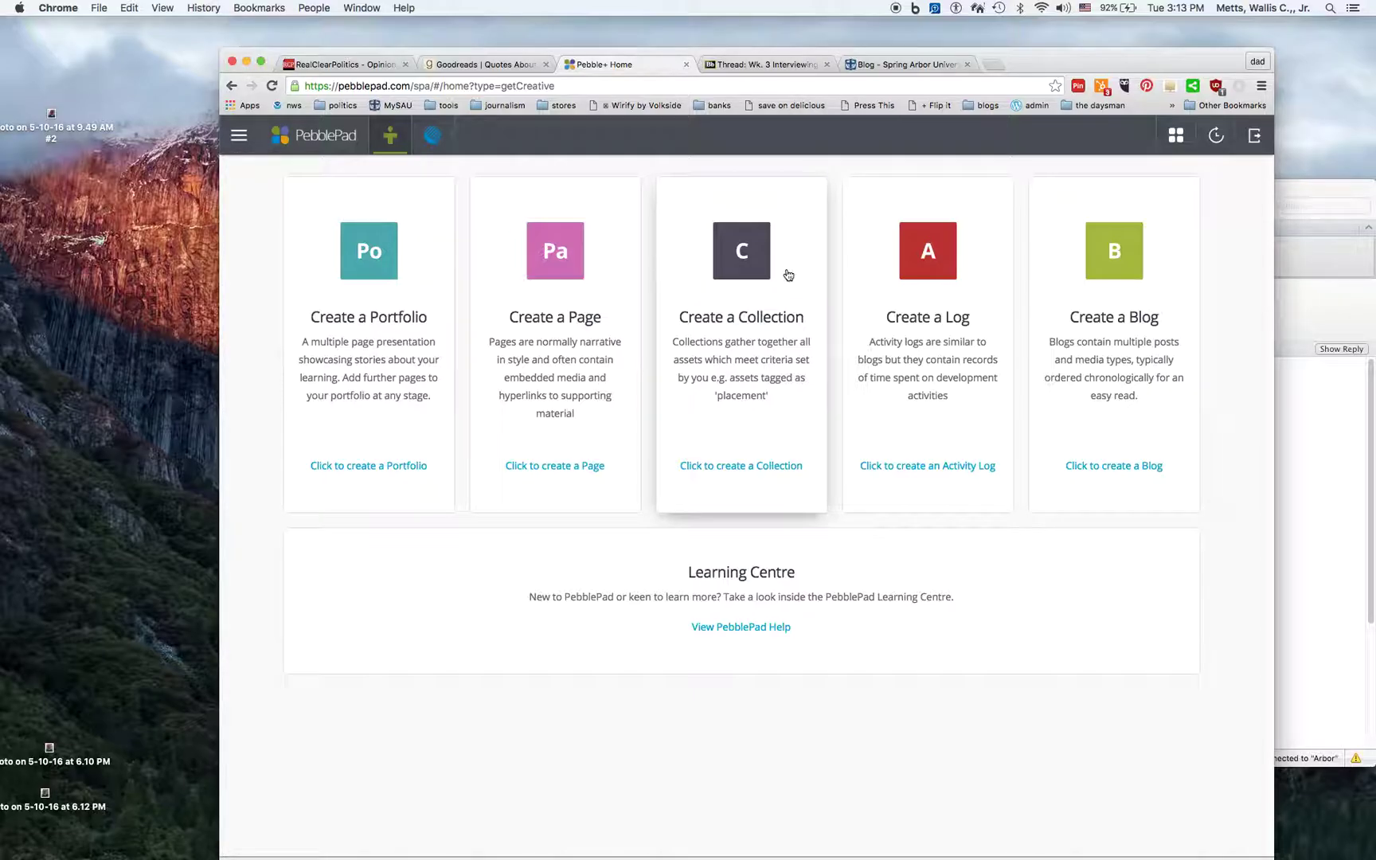
# Create a new blank Page and dismiss the tip about saving manually.
pyautogui.click(550, 268)
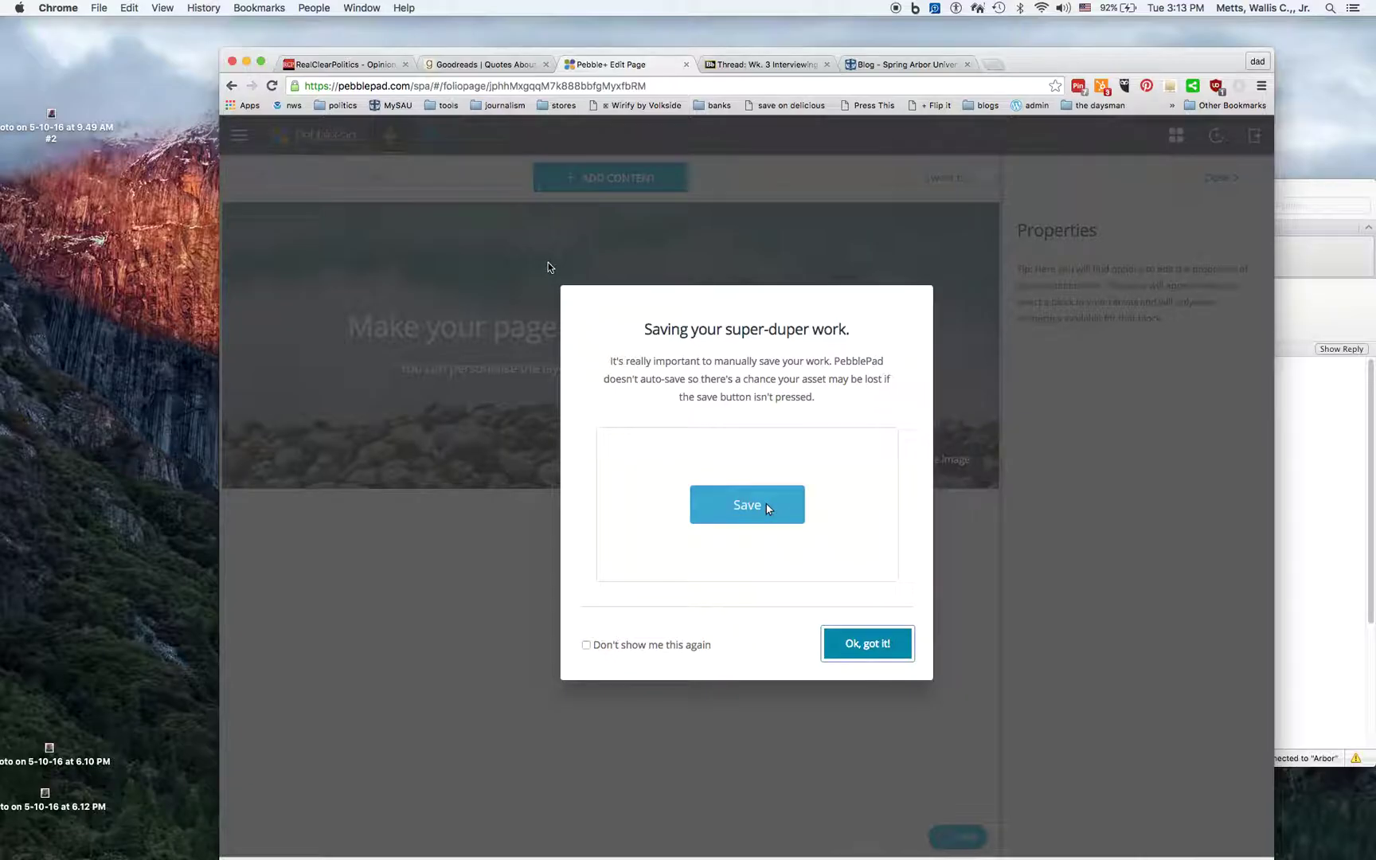
pyautogui.click(852, 647)
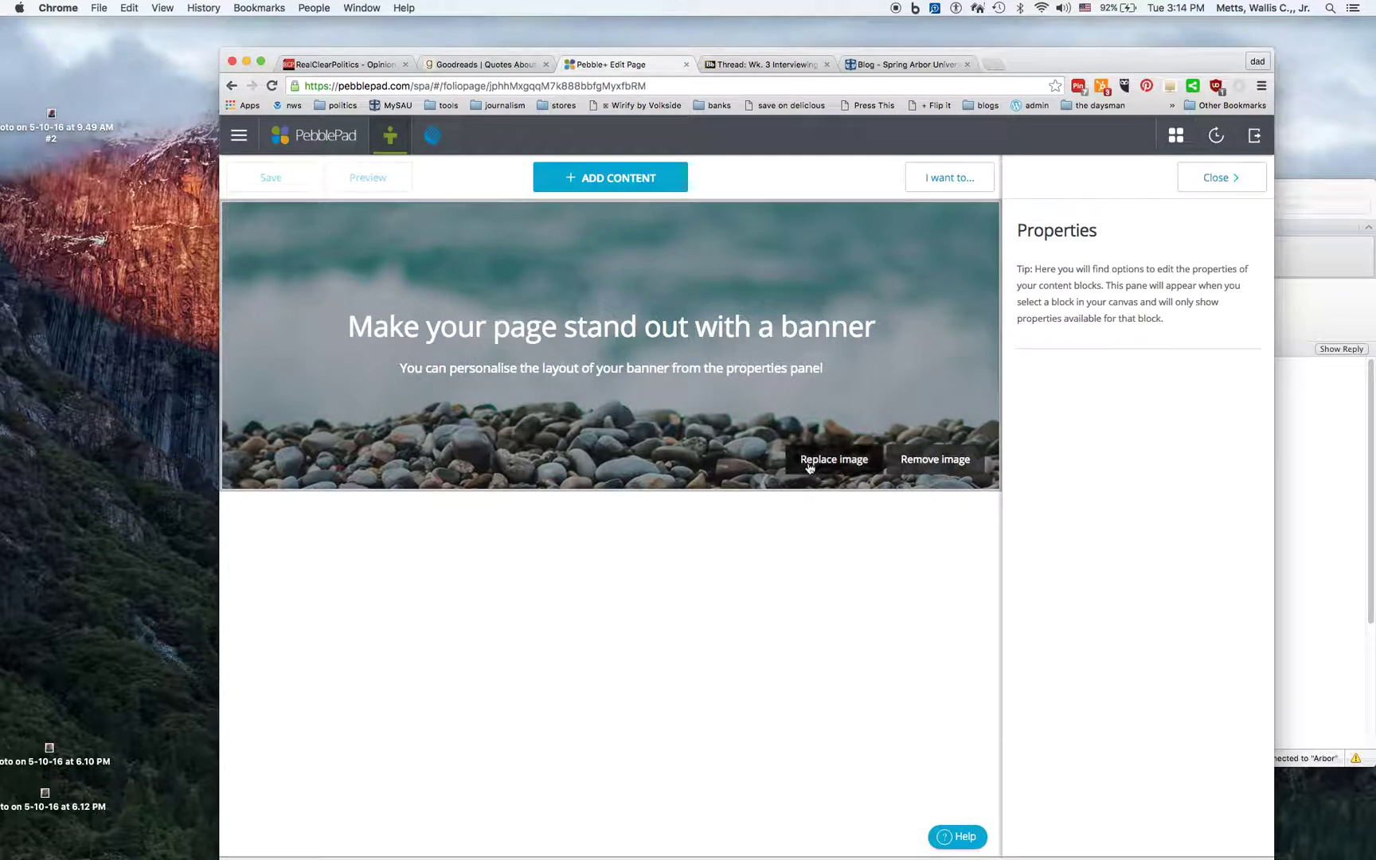
# Swap the banner image for the Gallery photo of pencils in a leather case.
pyautogui.click(820, 460)
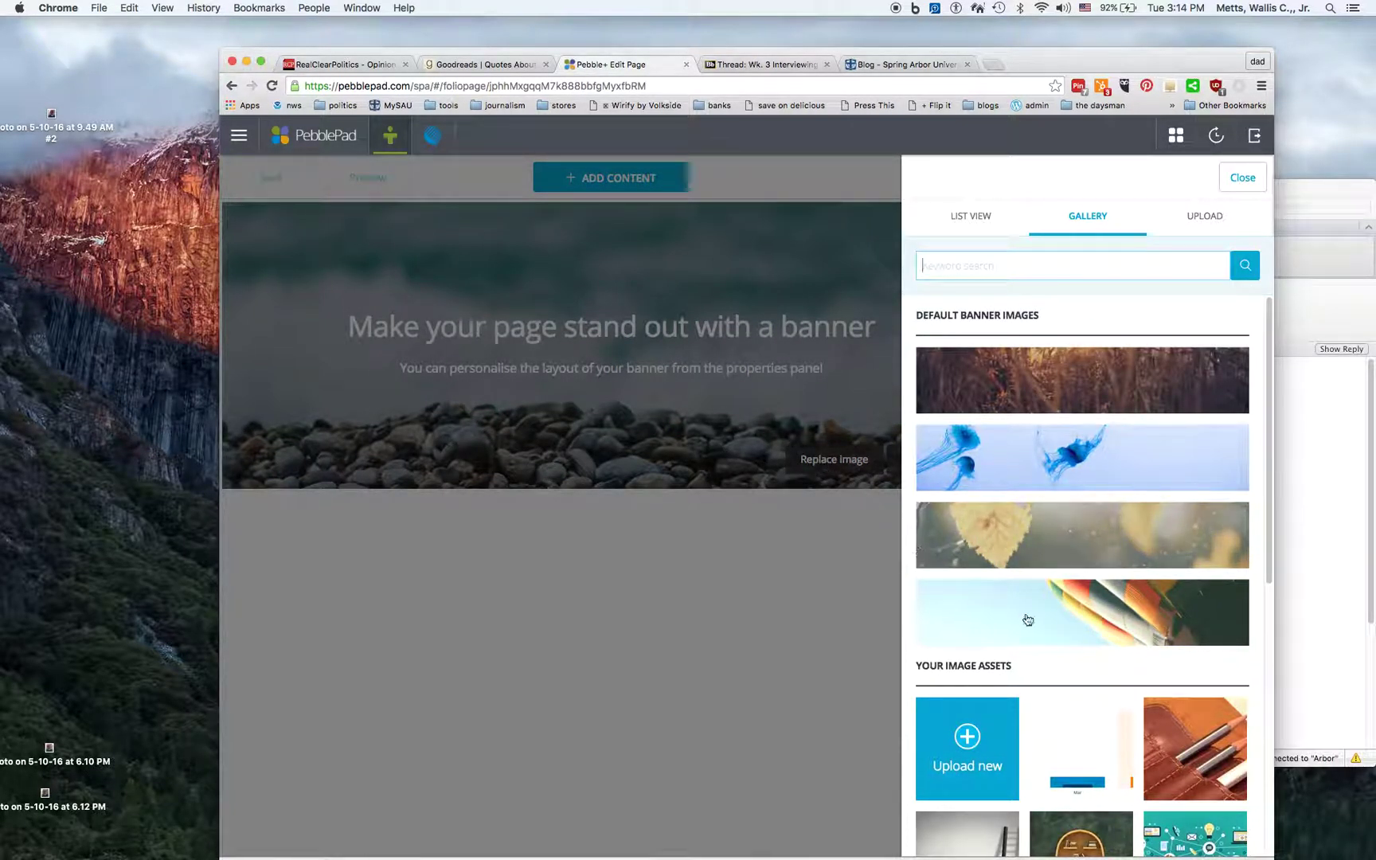
pyautogui.click(1207, 758)
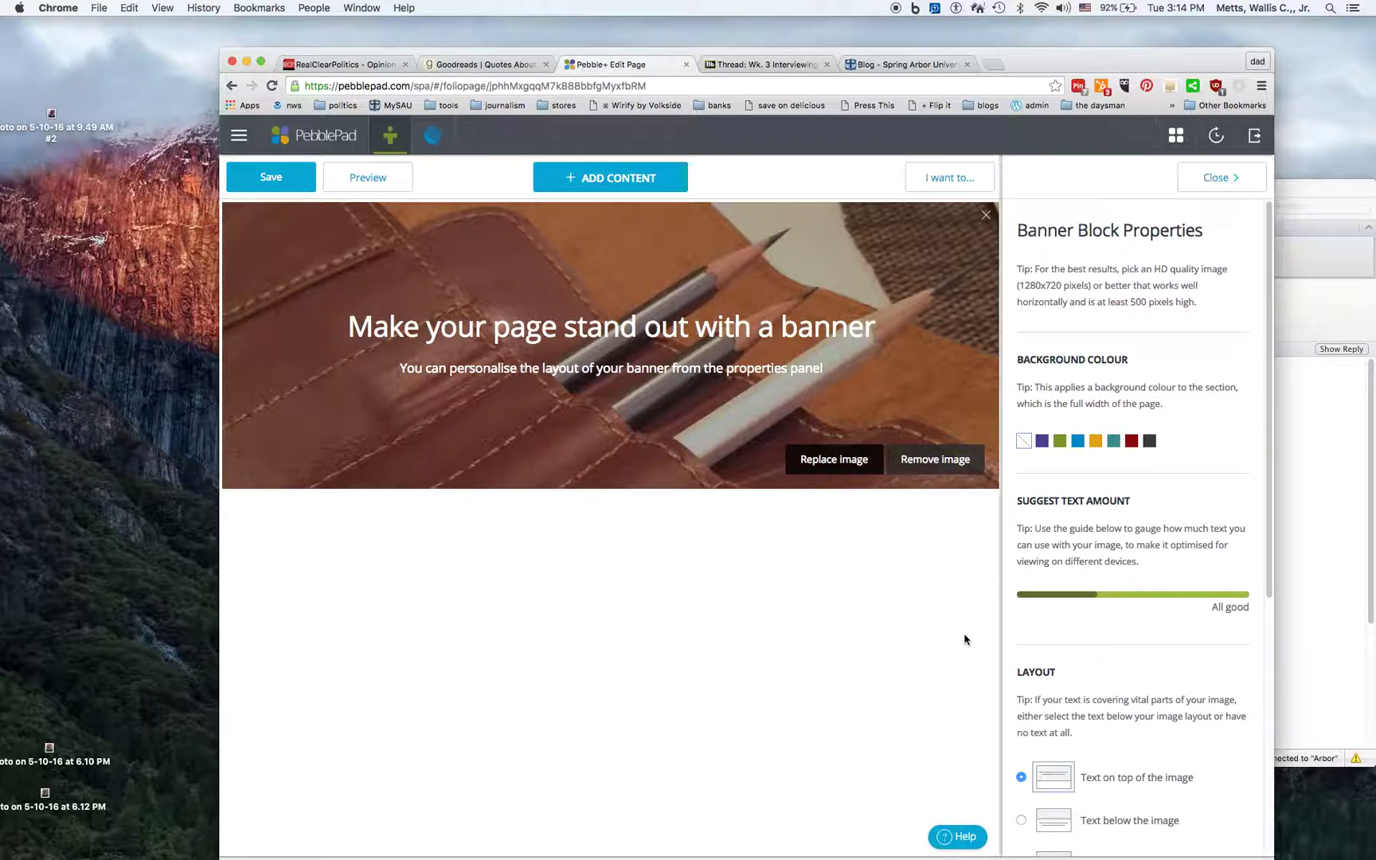
pyautogui.click(657, 331)
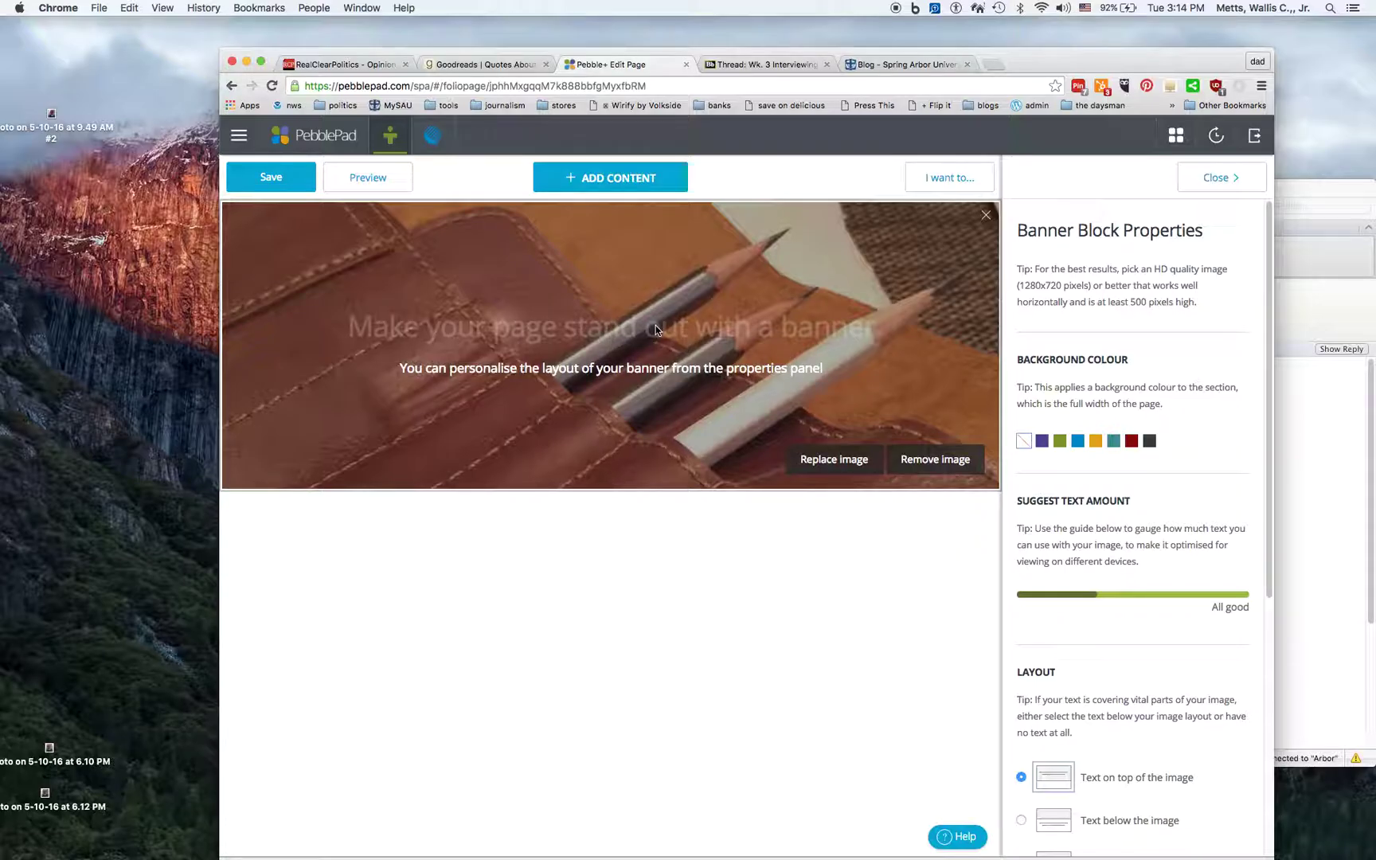
# Type 'inspiration' as the banner title and 'my story' as its subtitle.
pyautogui.write('insp')
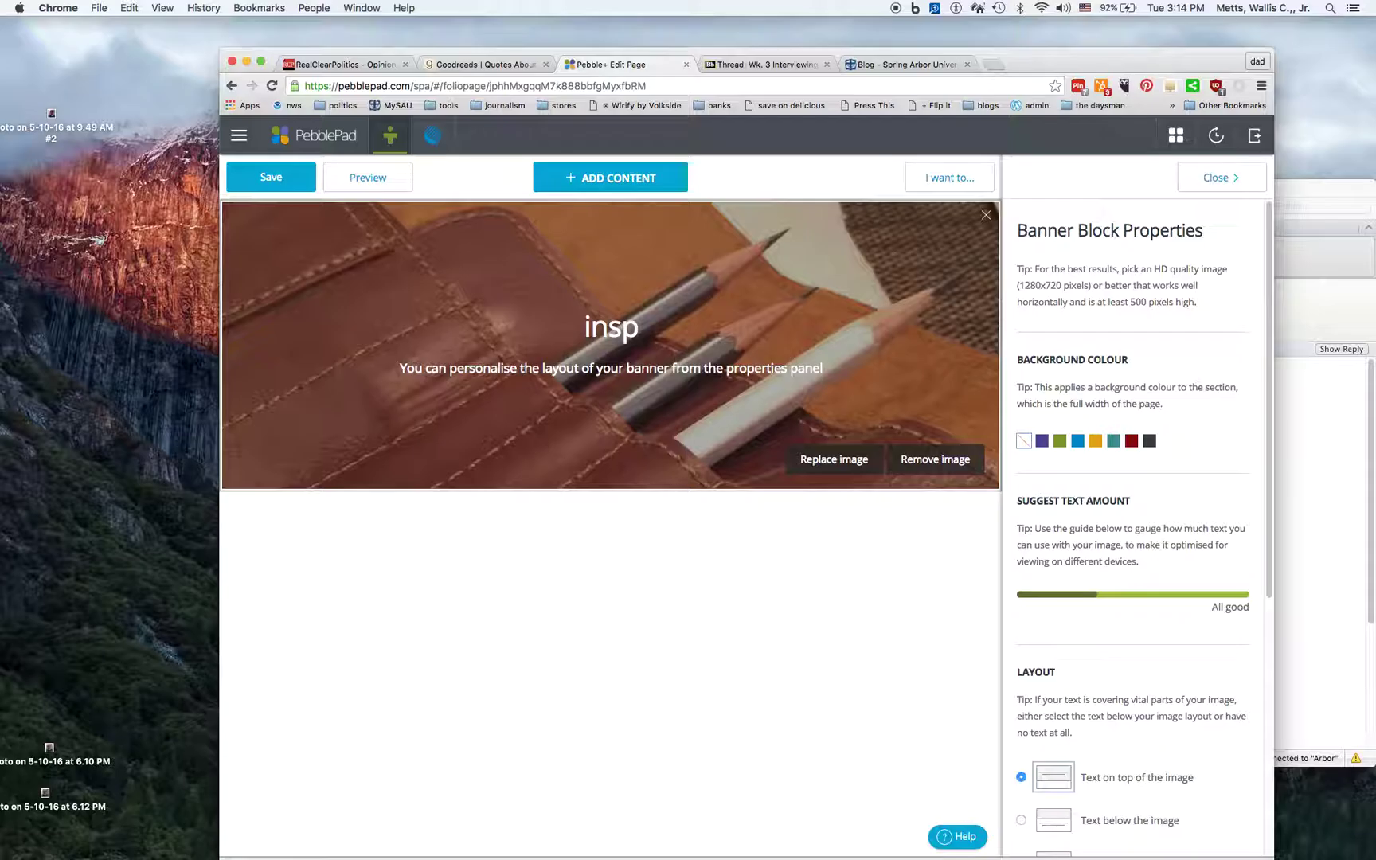
pyautogui.write('iration')
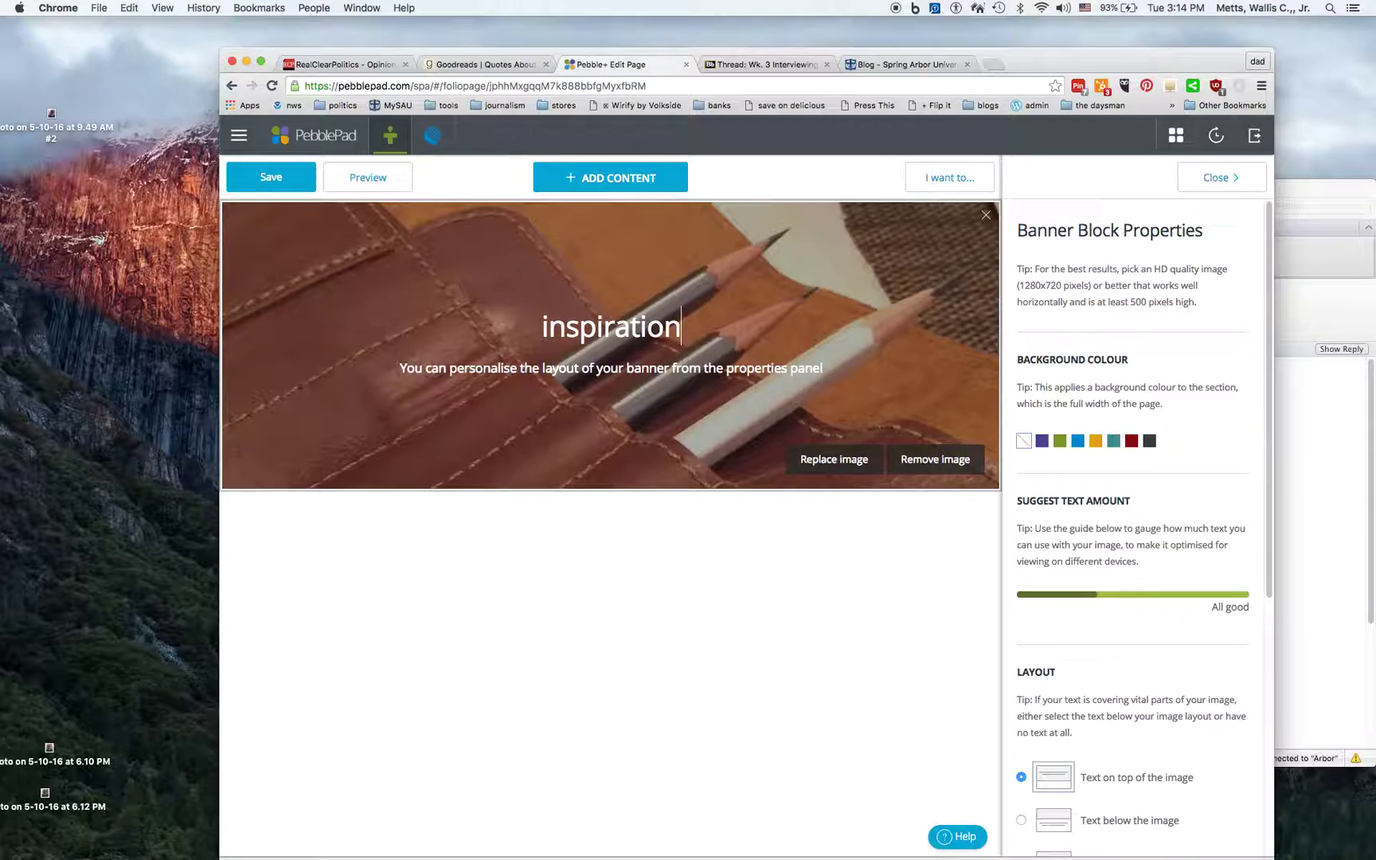
pyautogui.click(635, 375)
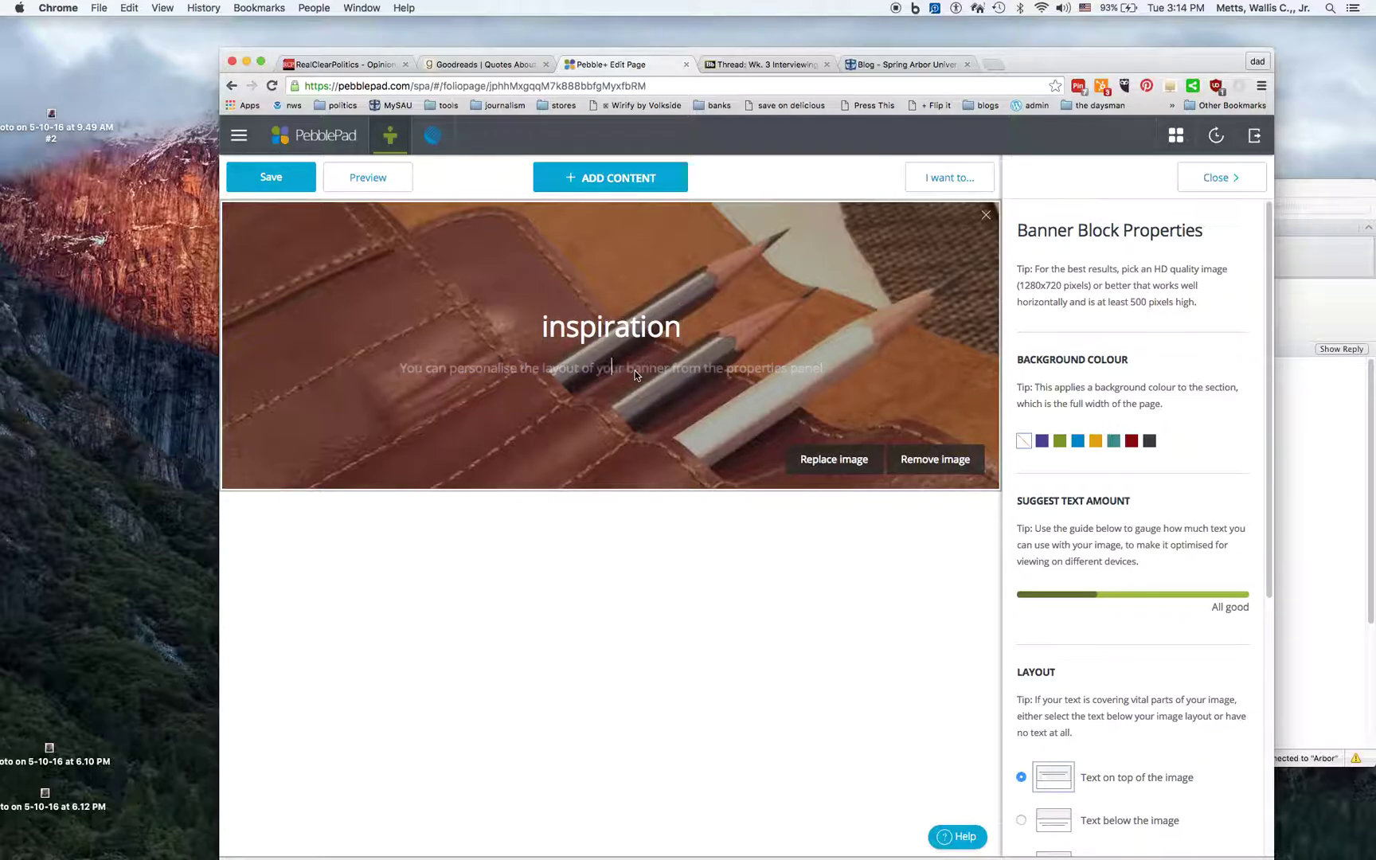
pyautogui.write('my story')
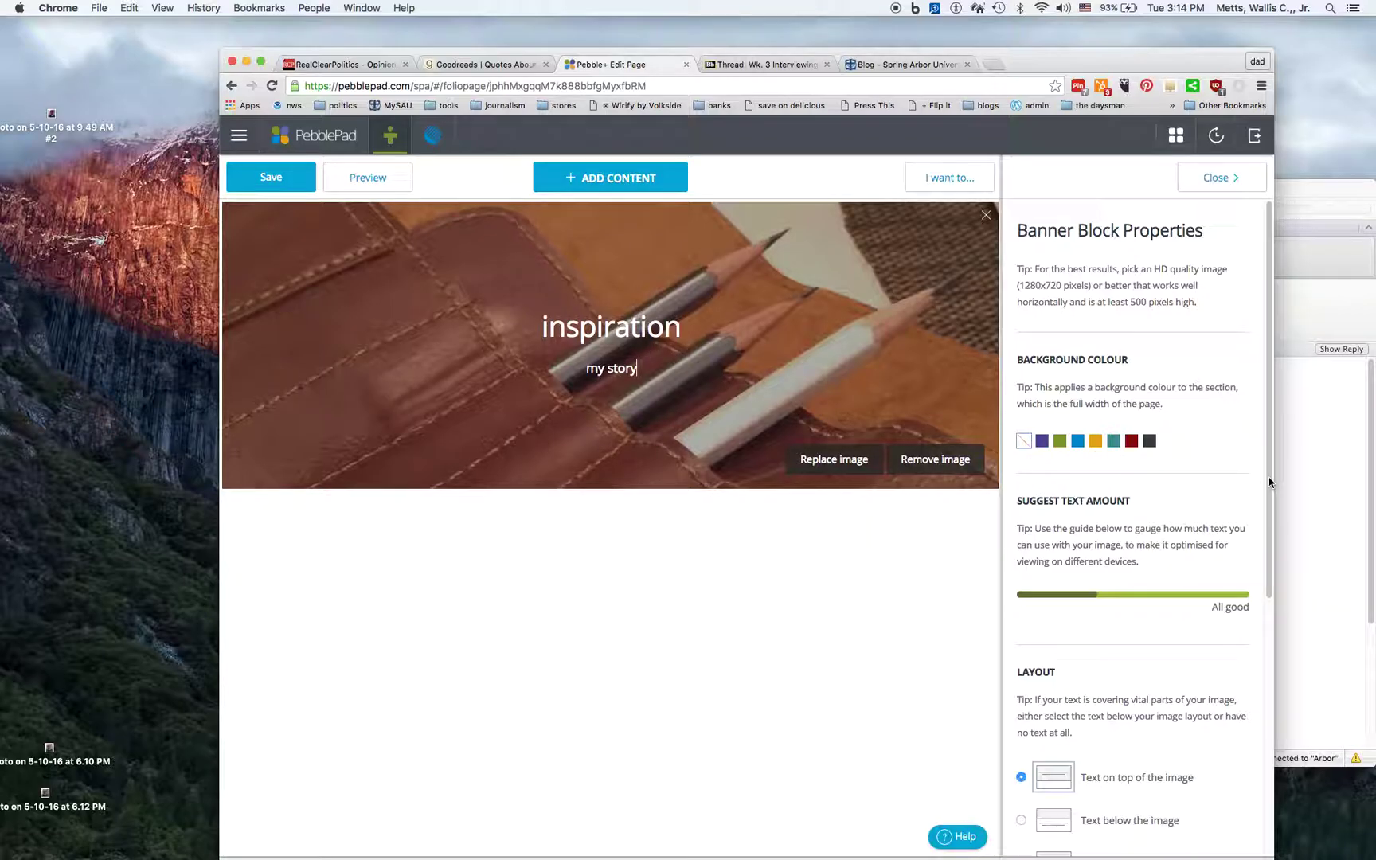
pyautogui.moveTo(1270, 482); pyautogui.dragTo(1239, 425)
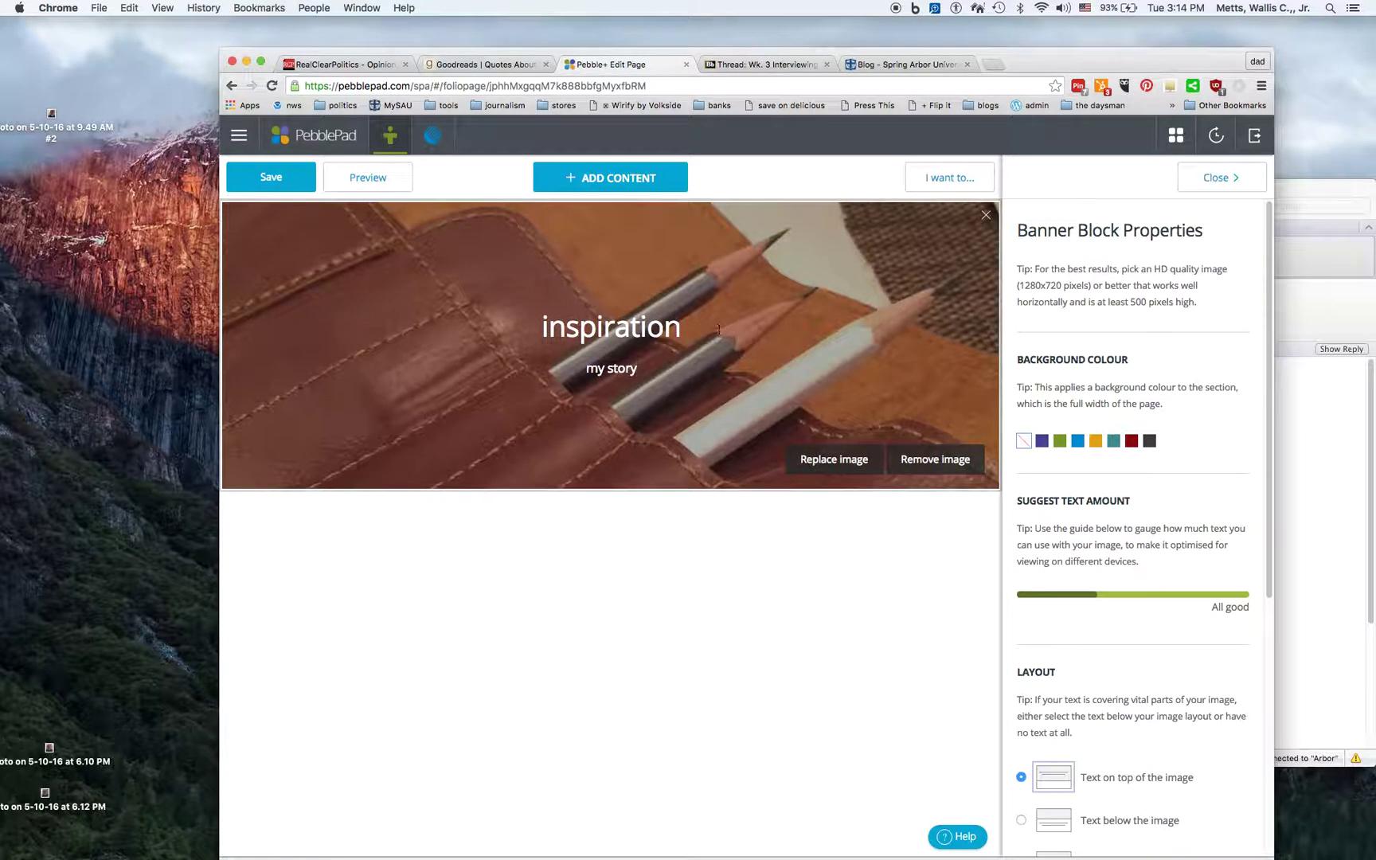
# Add an image block with the lightbulb bookshelf picture and shrink it to a thumbnail.
pyautogui.click(622, 190)
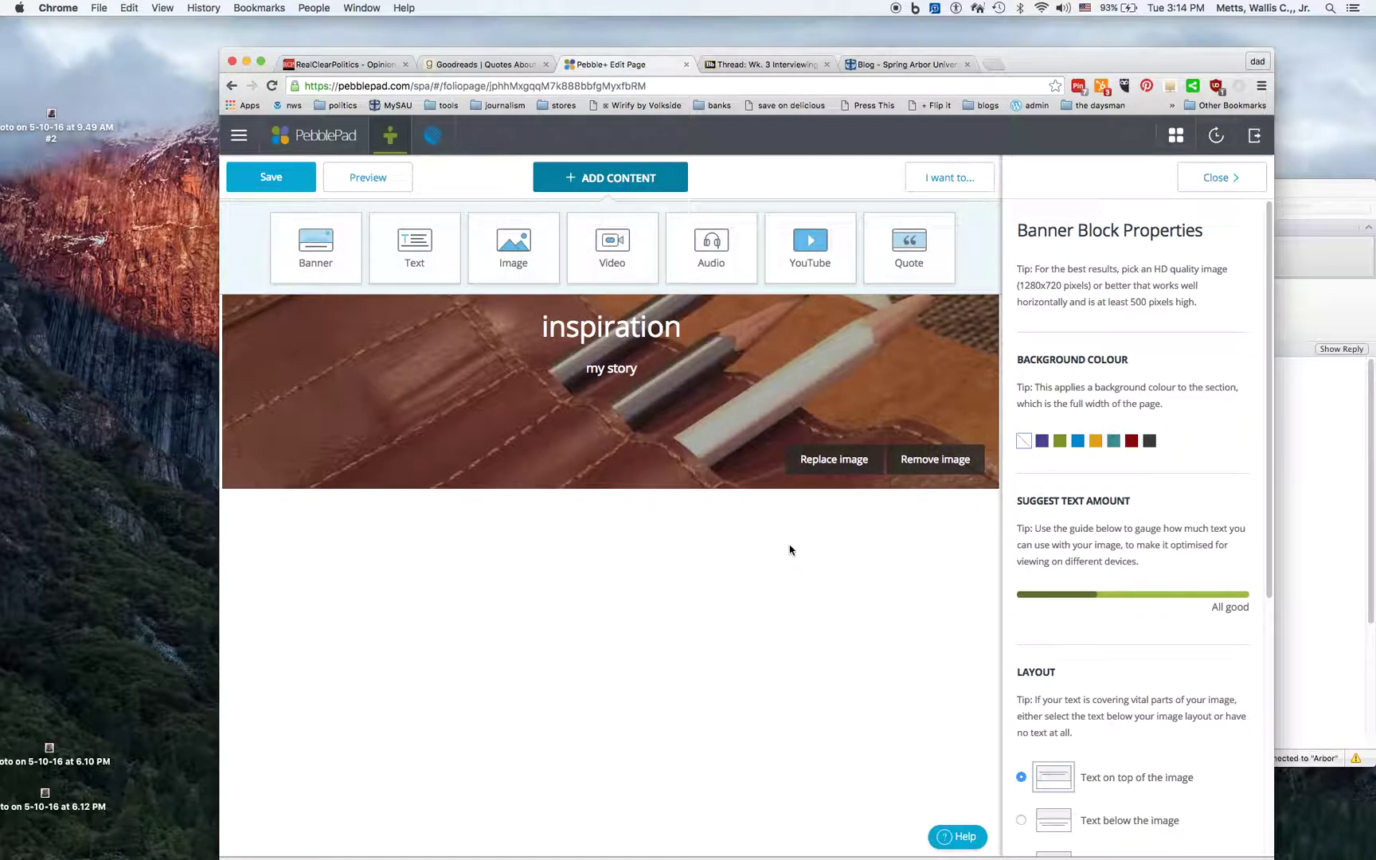
pyautogui.click(510, 251)
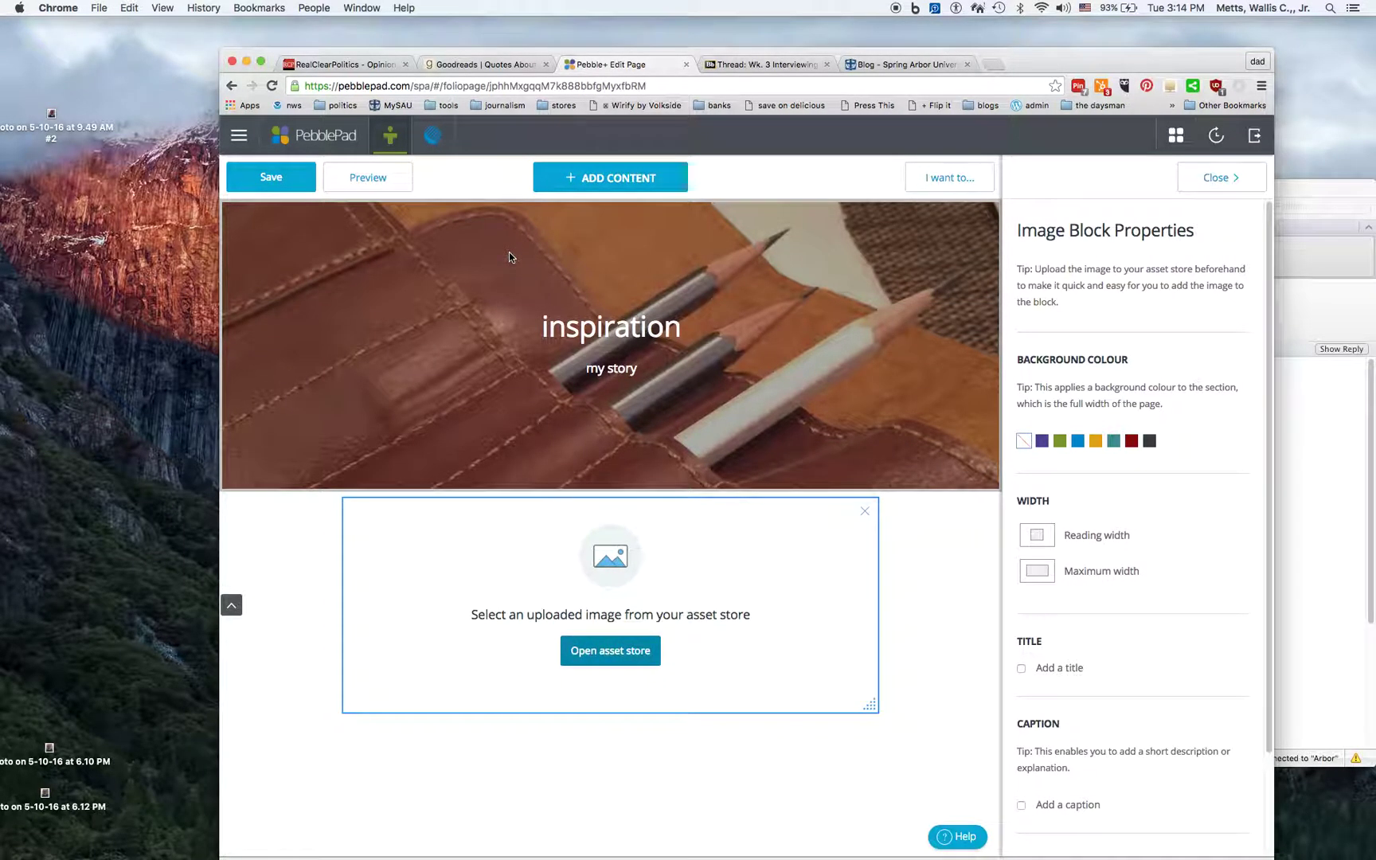
pyautogui.click(609, 658)
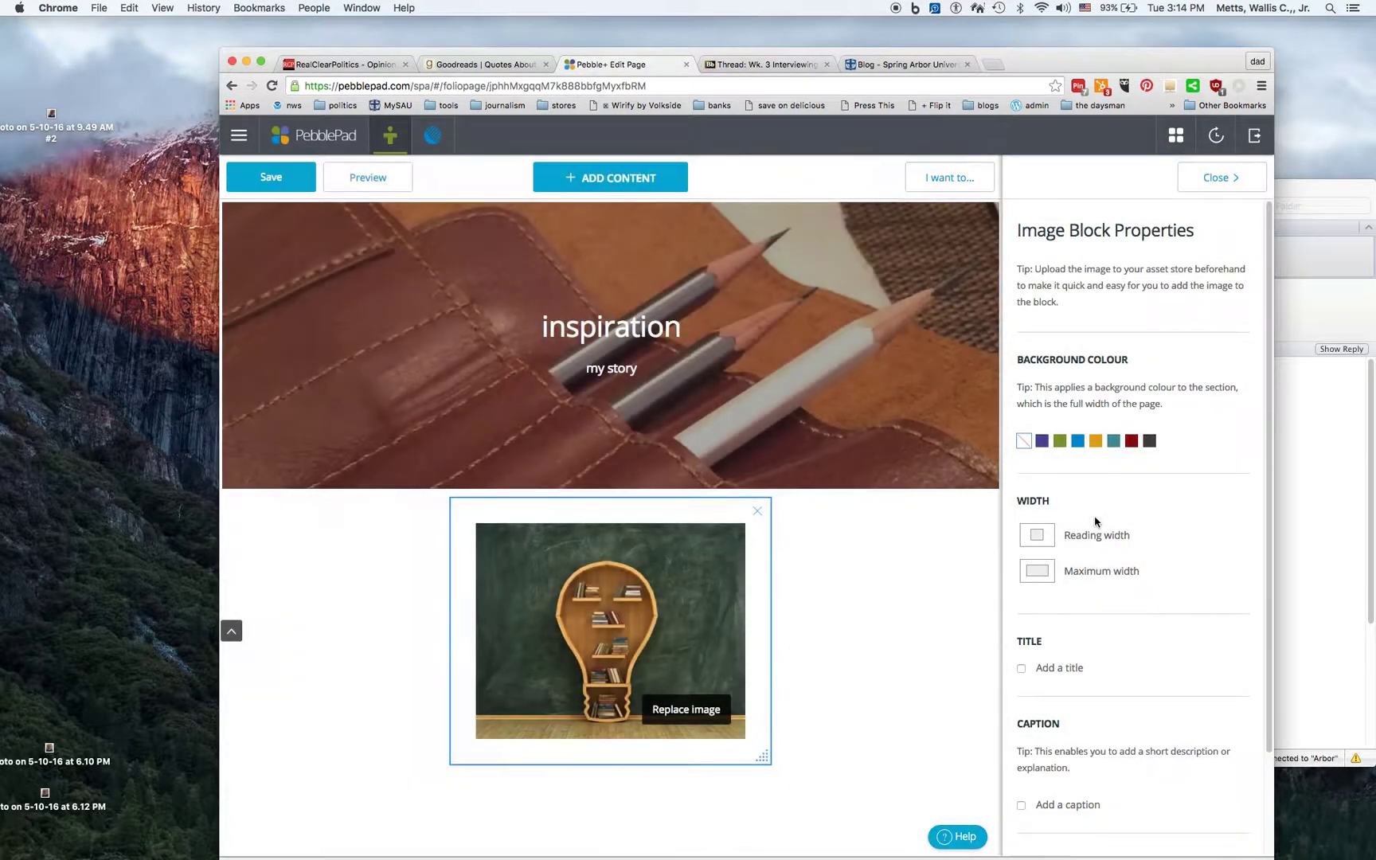
pyautogui.click(1090, 517)
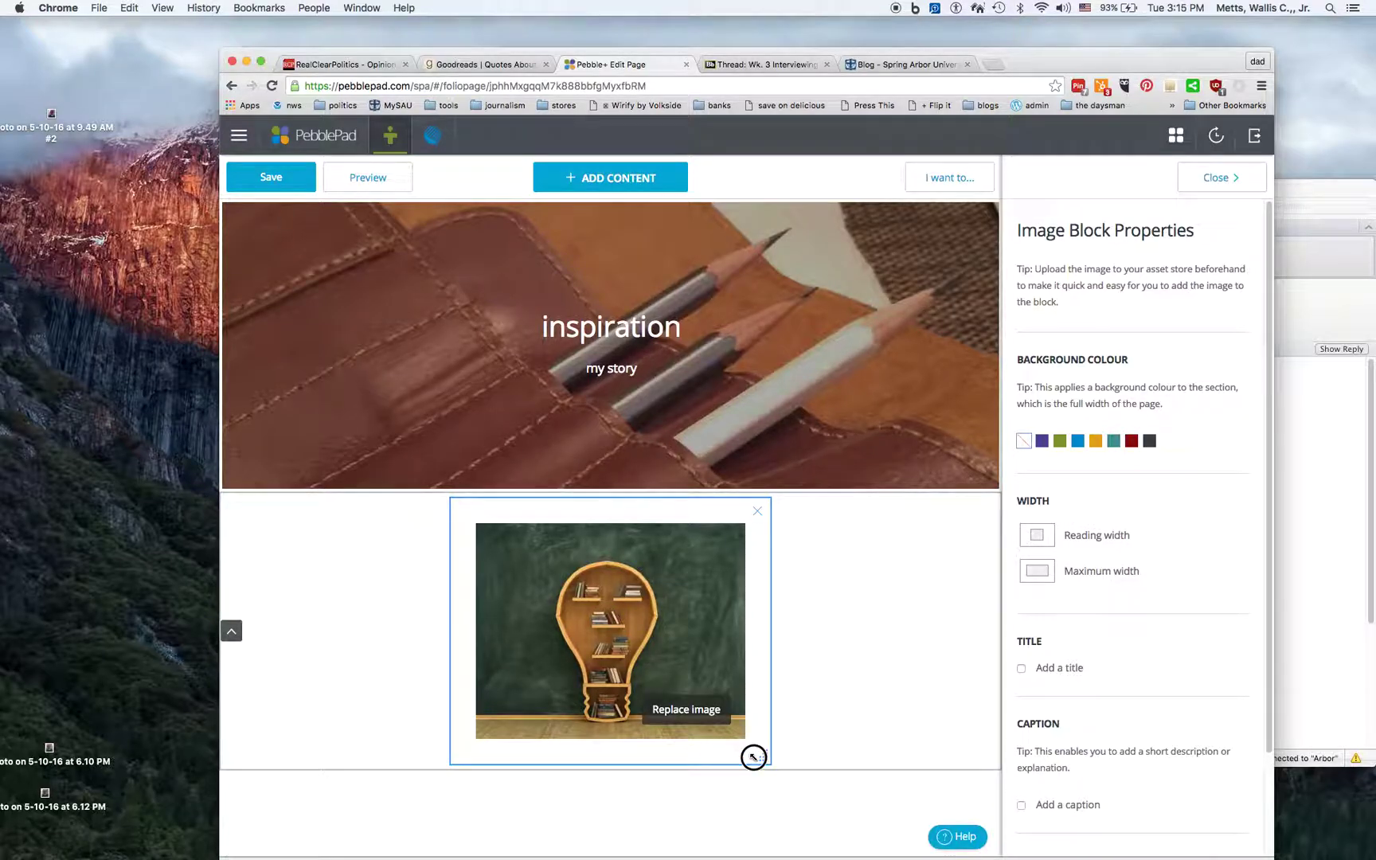
pyautogui.moveTo(760, 753); pyautogui.dragTo(526, 661)
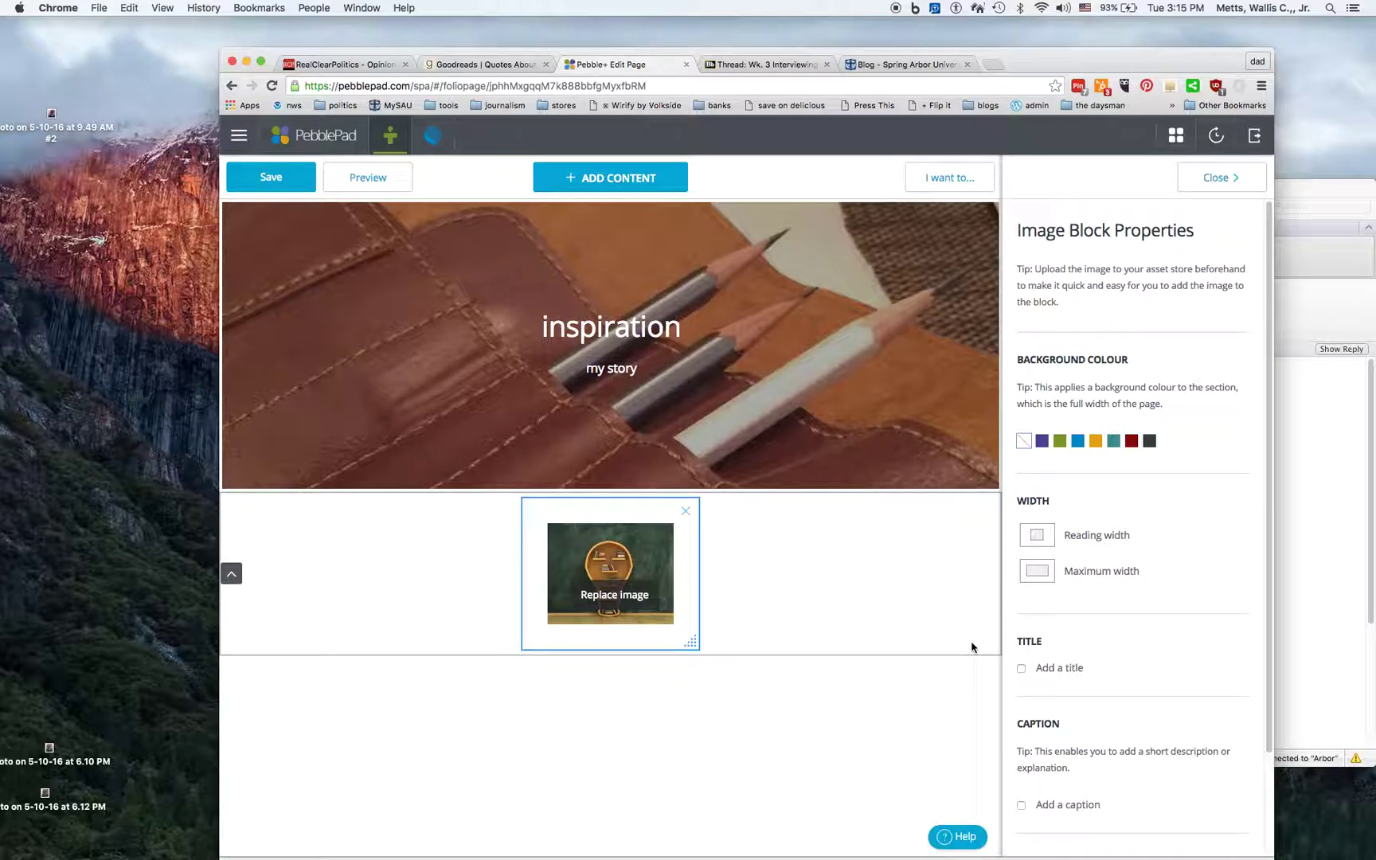
# Add a text block below the image, paste the quote and put an em dash before the author.
pyautogui.click(591, 182)
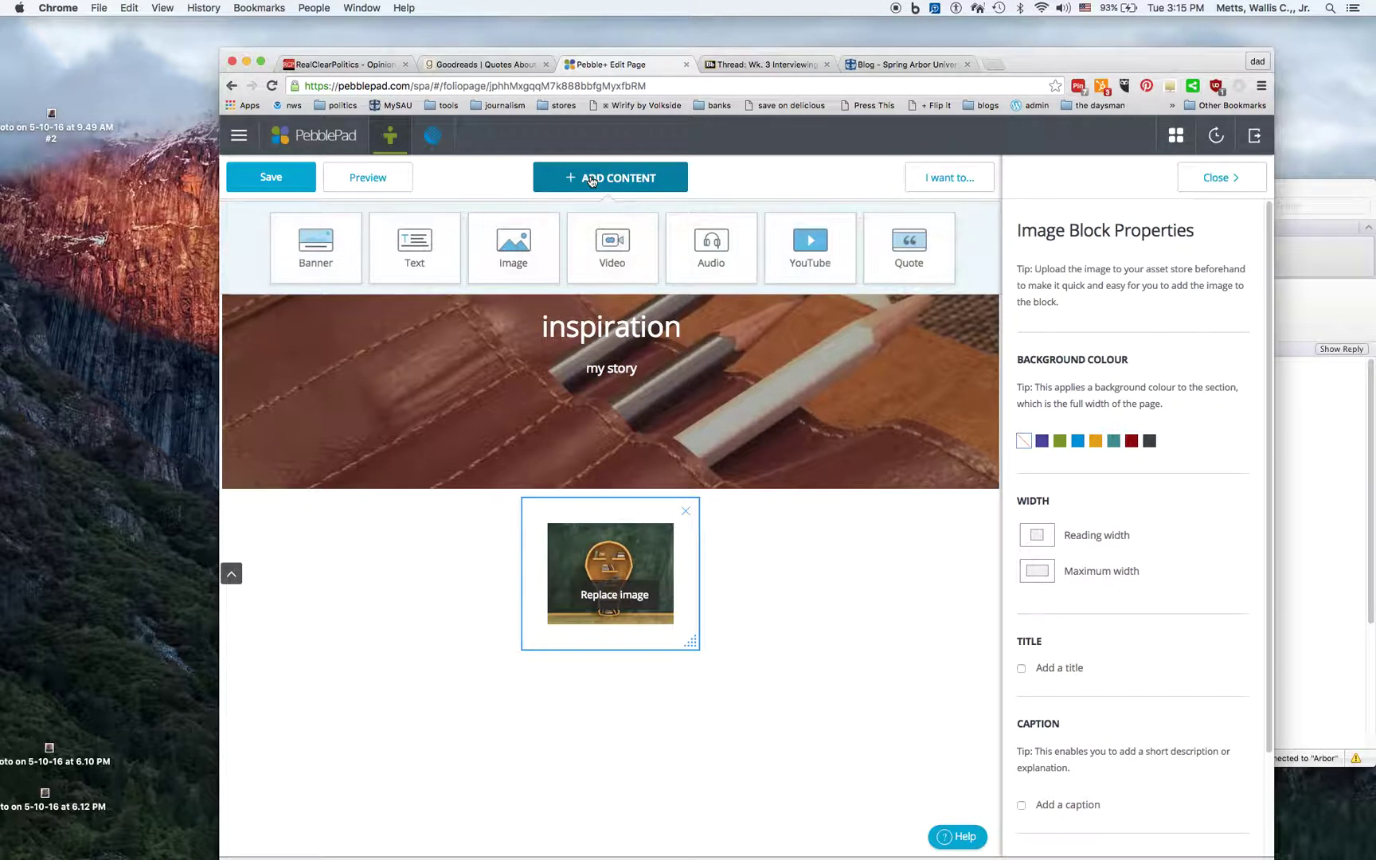
pyautogui.click(404, 259)
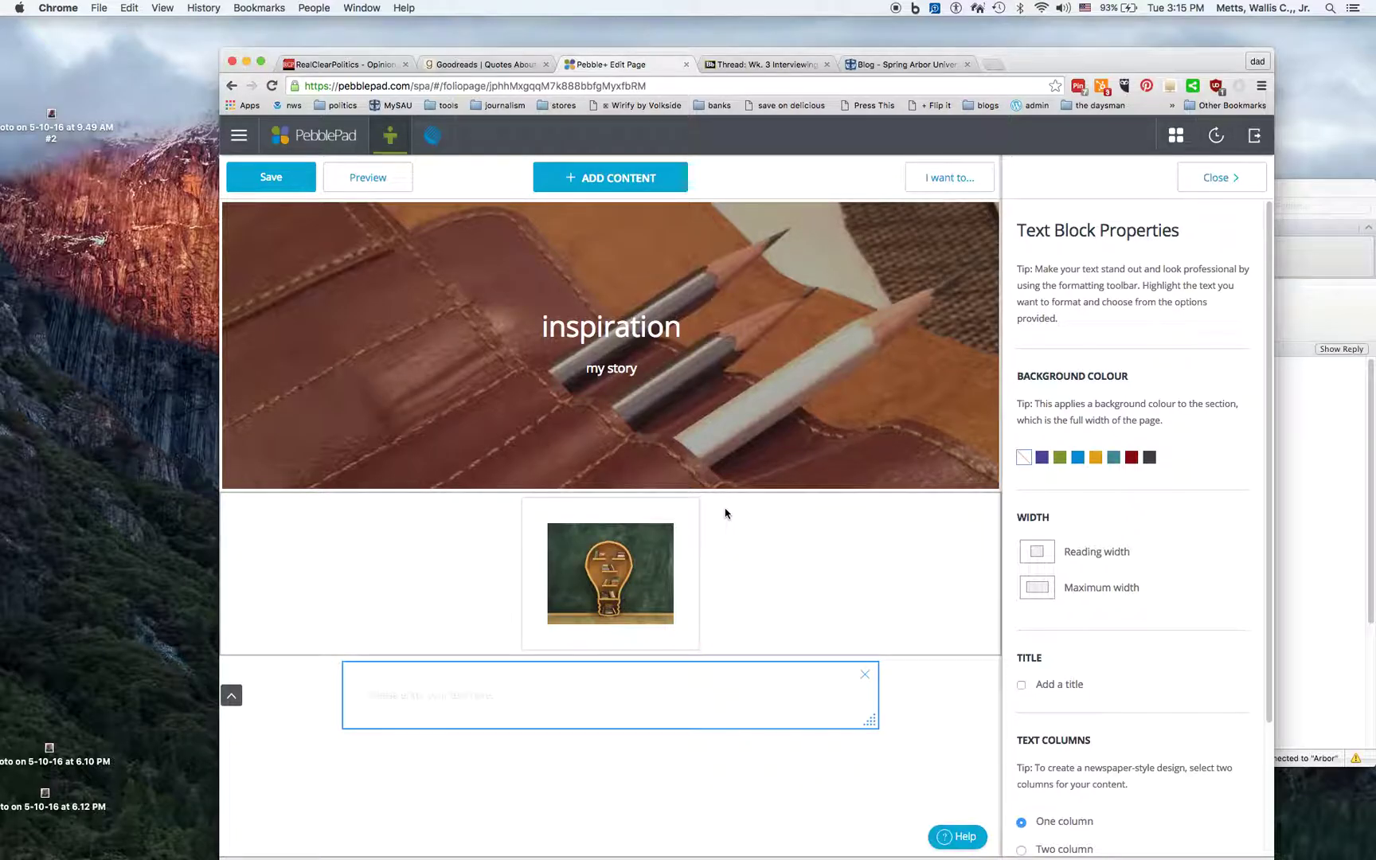
pyautogui.write('"You are the only author of the story of your life. \'Fate\' is just an excuse for all of your wrong decisions." ― Adwitiya Borah, The Wrong Vantage Point')
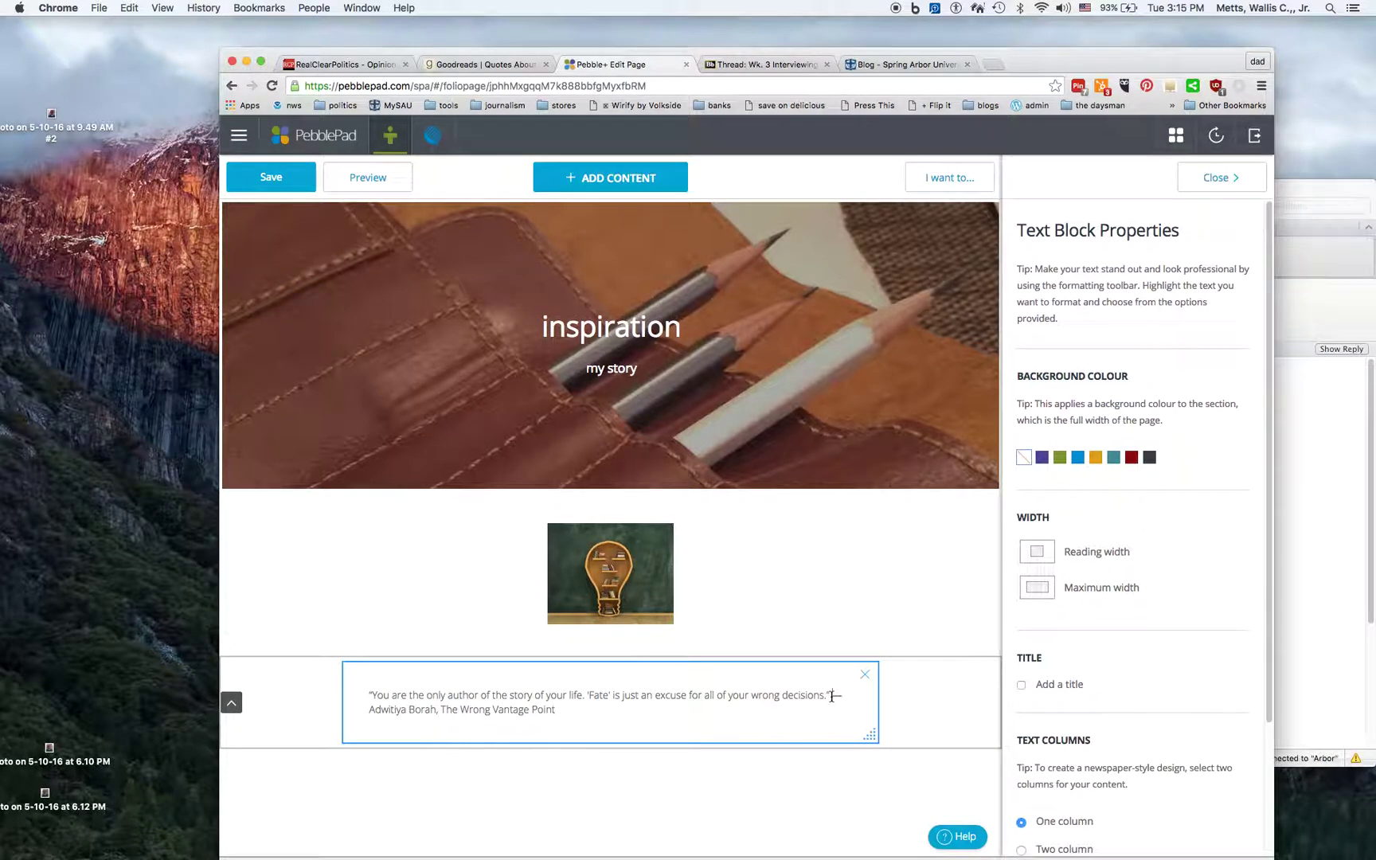
pyautogui.click(368, 710)
pyautogui.write('—')
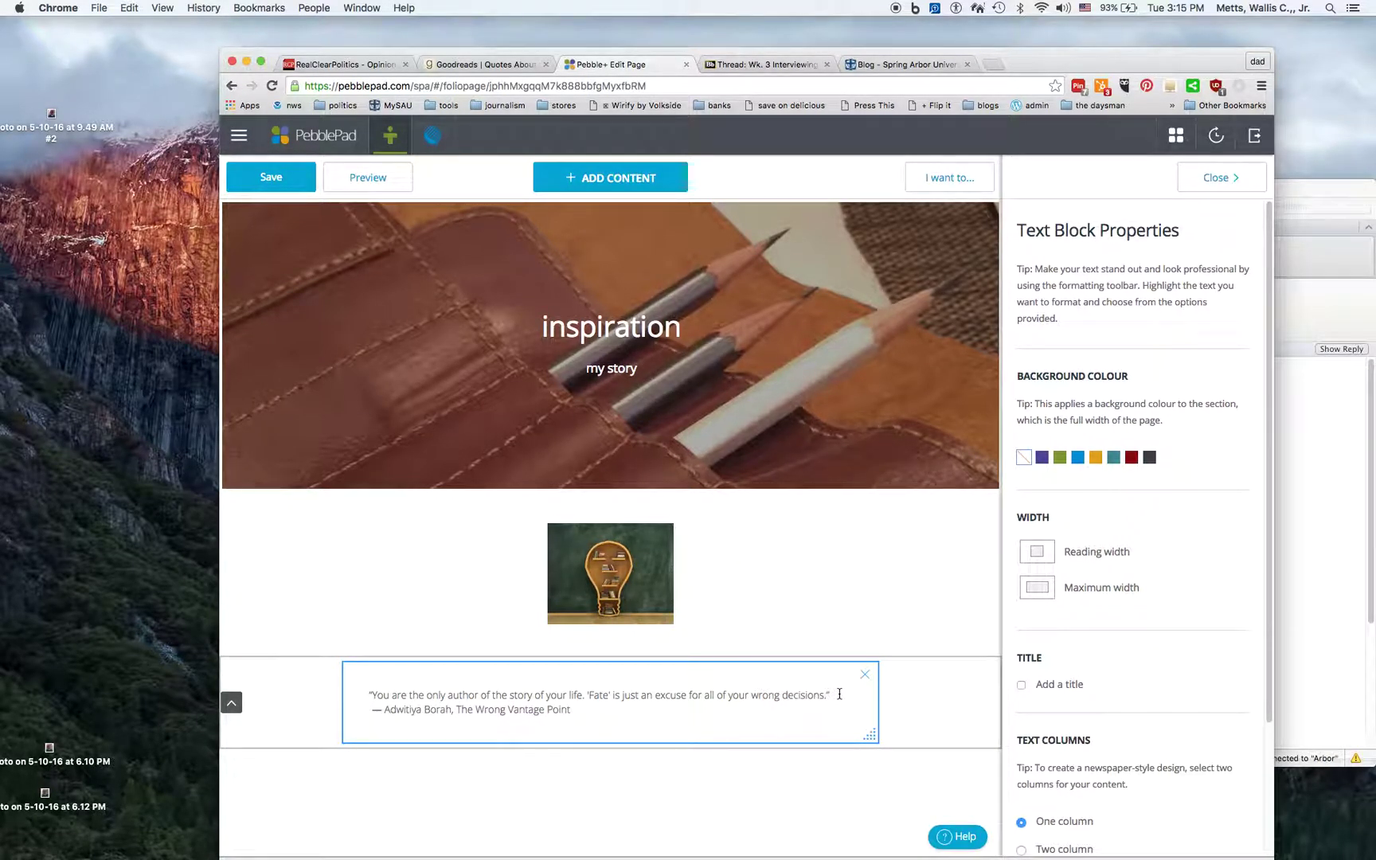
# Enlarge the text size of the quote's first line.
pyautogui.moveTo(836, 695); pyautogui.dragTo(381, 676)
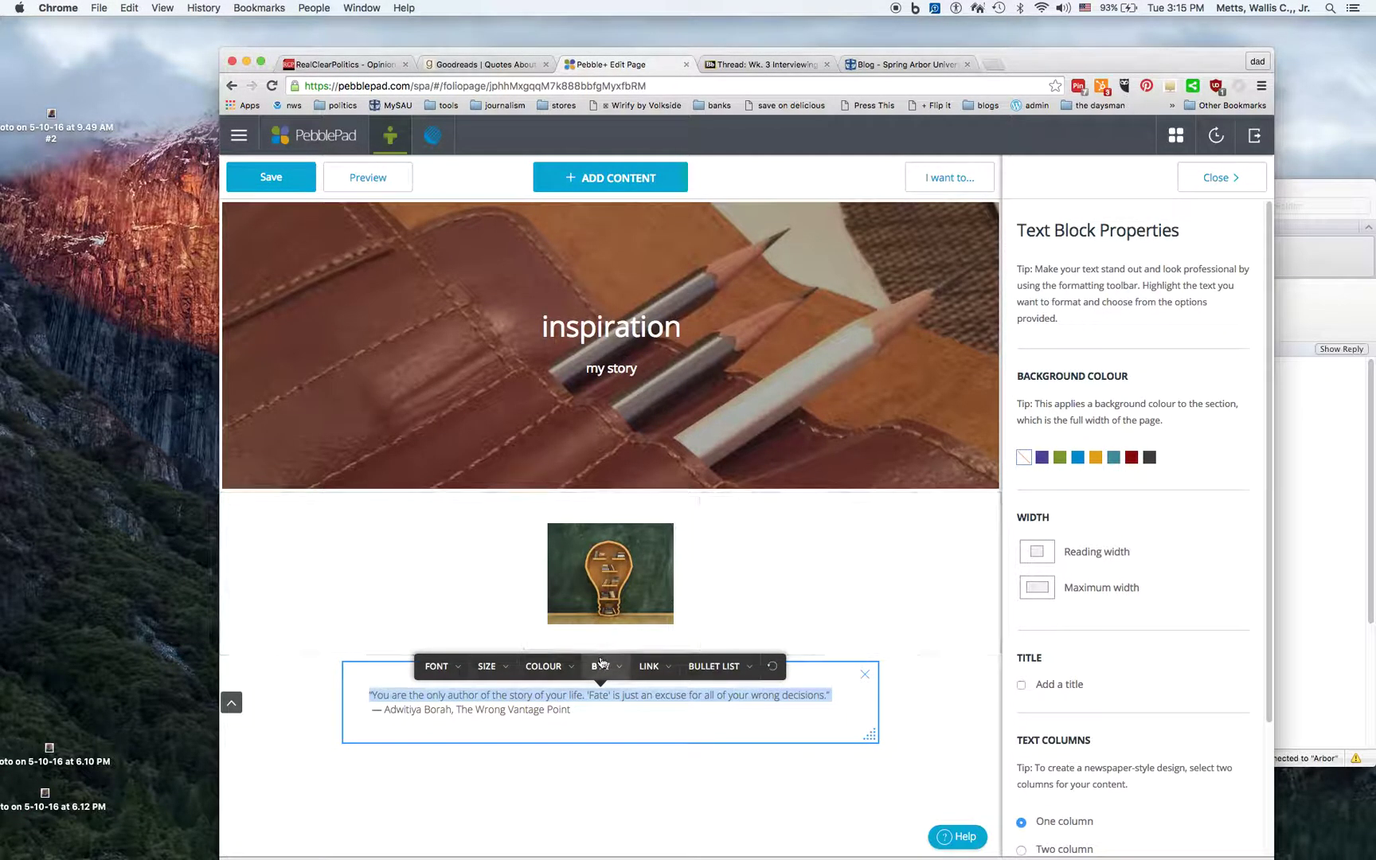
pyautogui.click(501, 667)
pyautogui.click(509, 606)
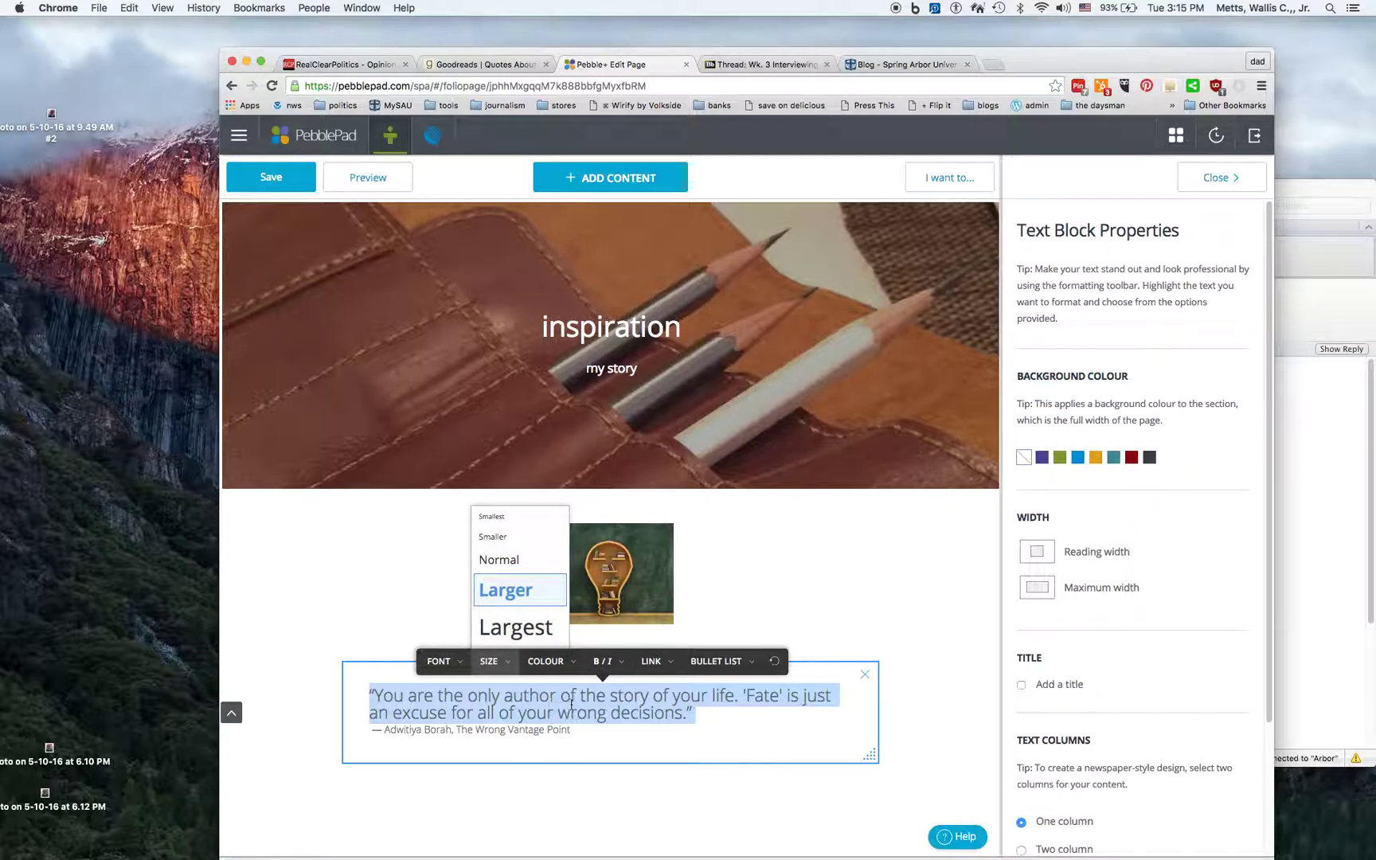
pyautogui.click(494, 730)
pyautogui.click(422, 579)
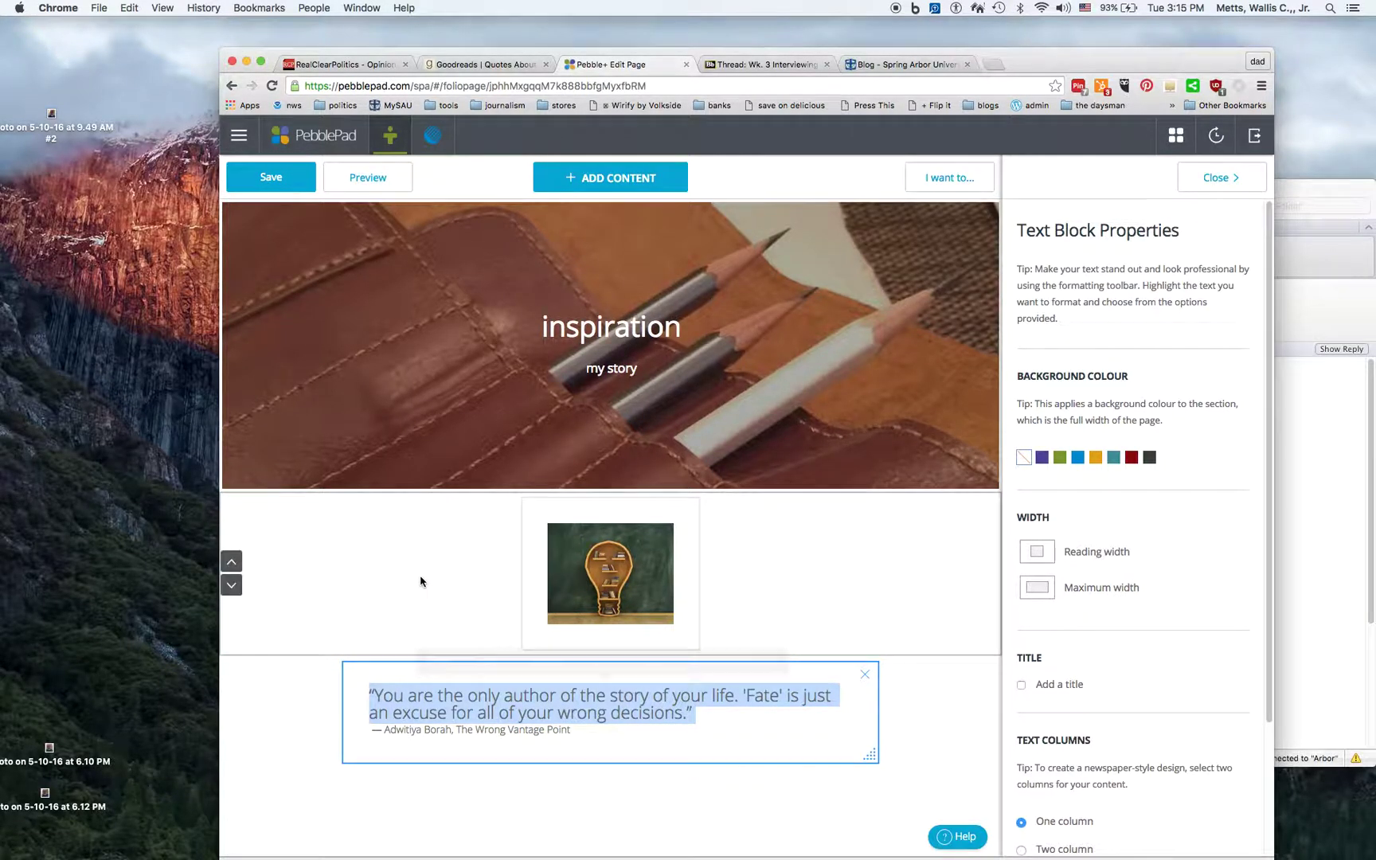
# Make the attribution line bold and dark red.
pyautogui.click(513, 737)
pyautogui.tripleClick(512, 731)
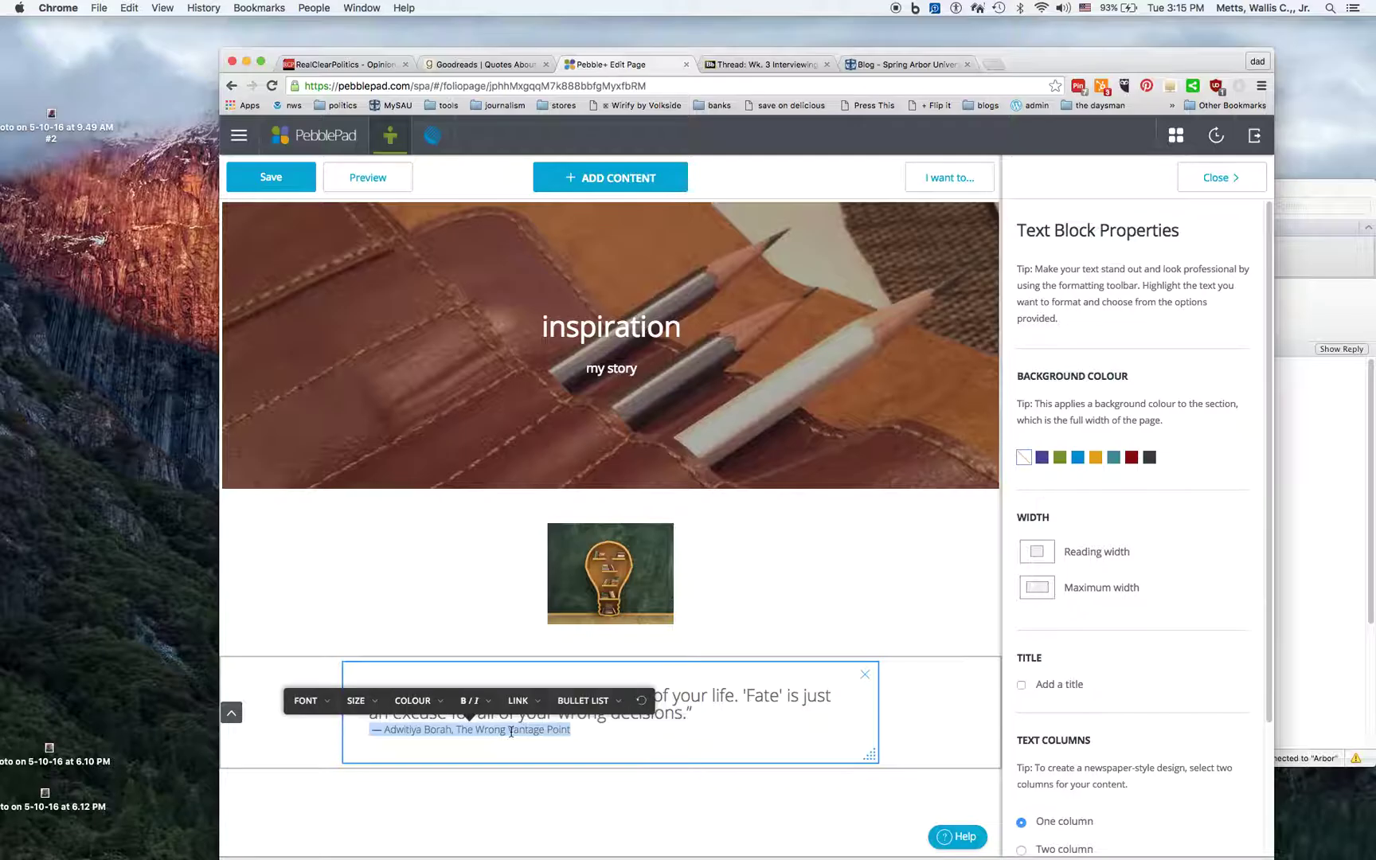
pyautogui.click(470, 700)
pyautogui.click(468, 678)
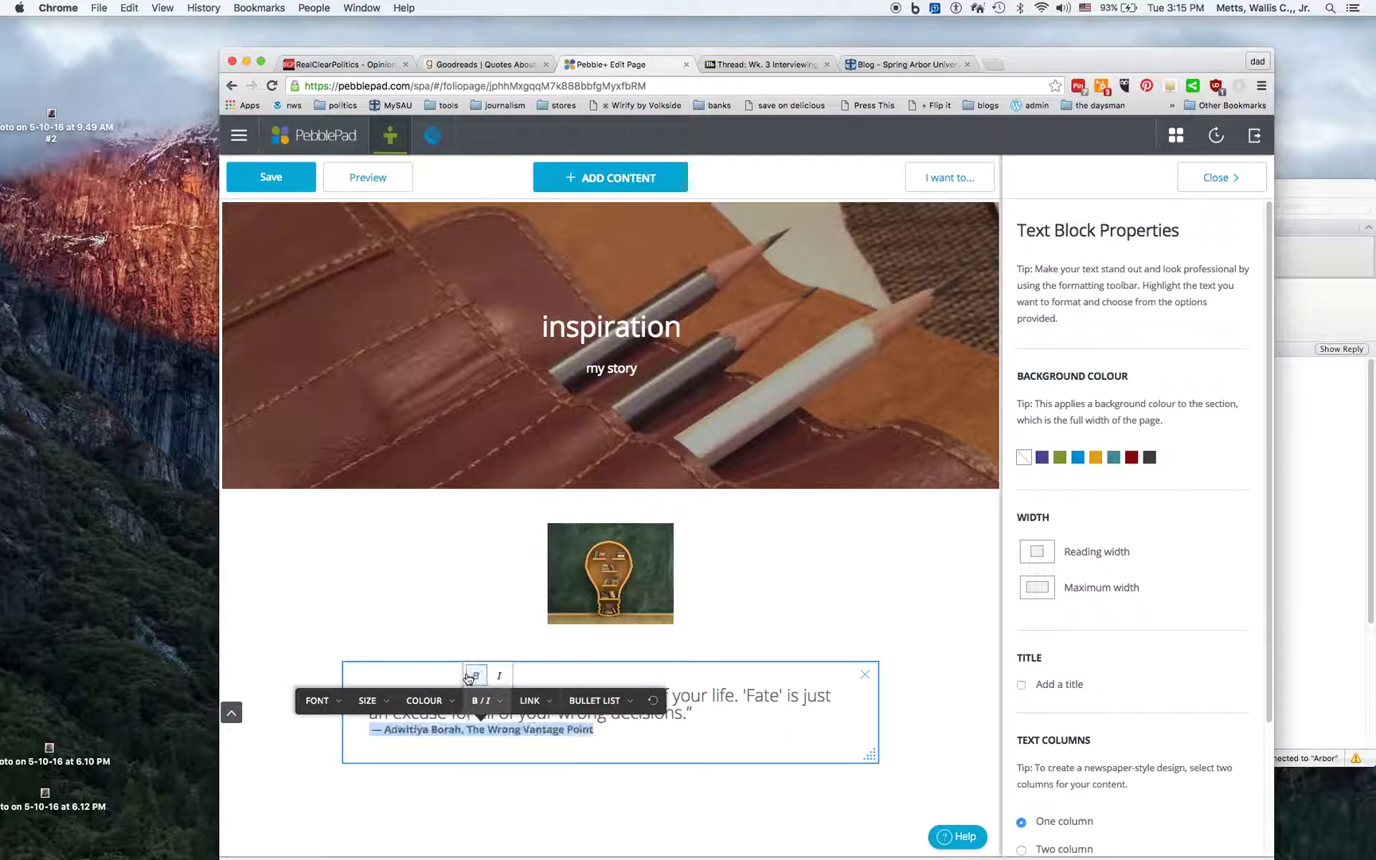
pyautogui.click(457, 701)
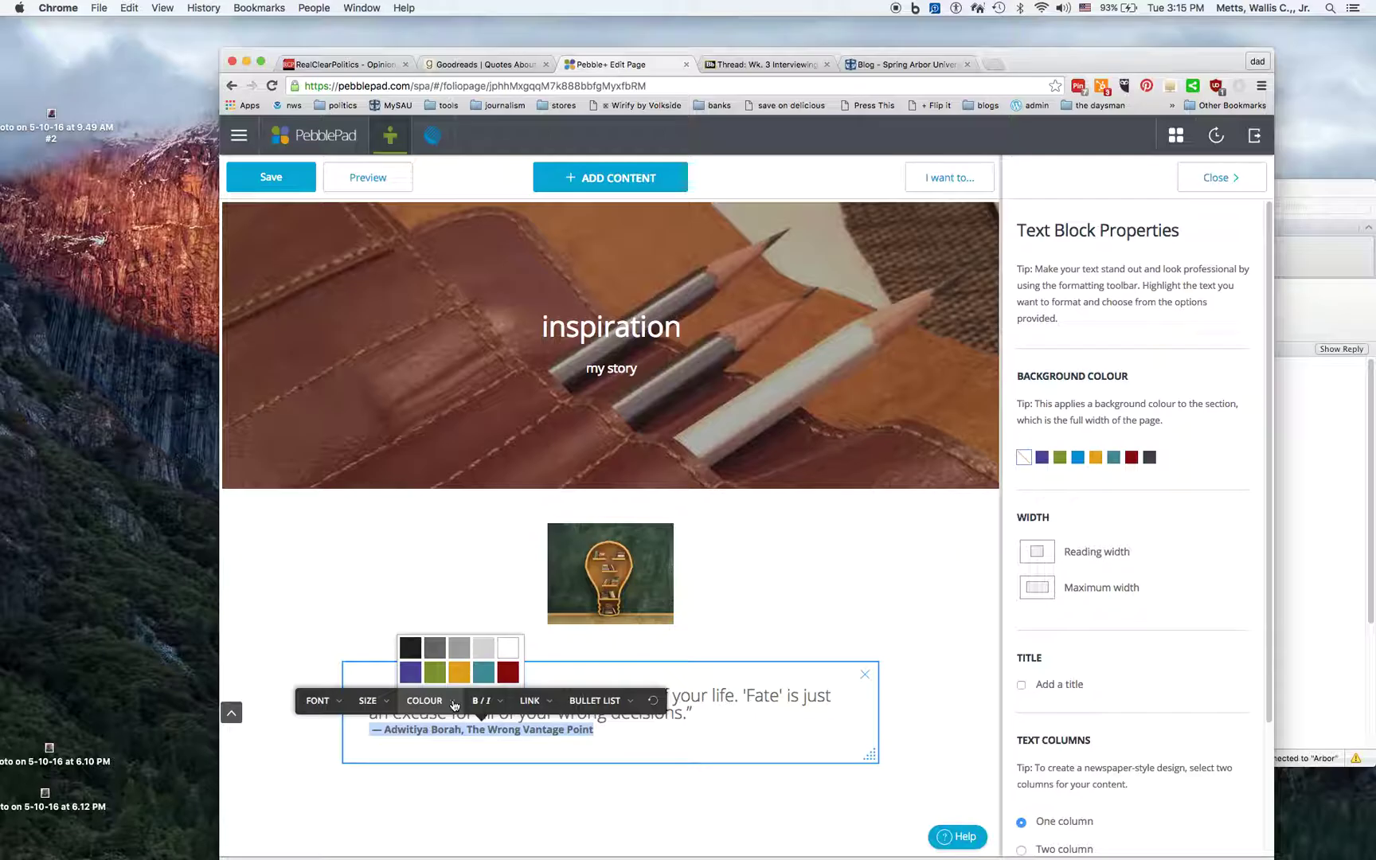
pyautogui.click(508, 672)
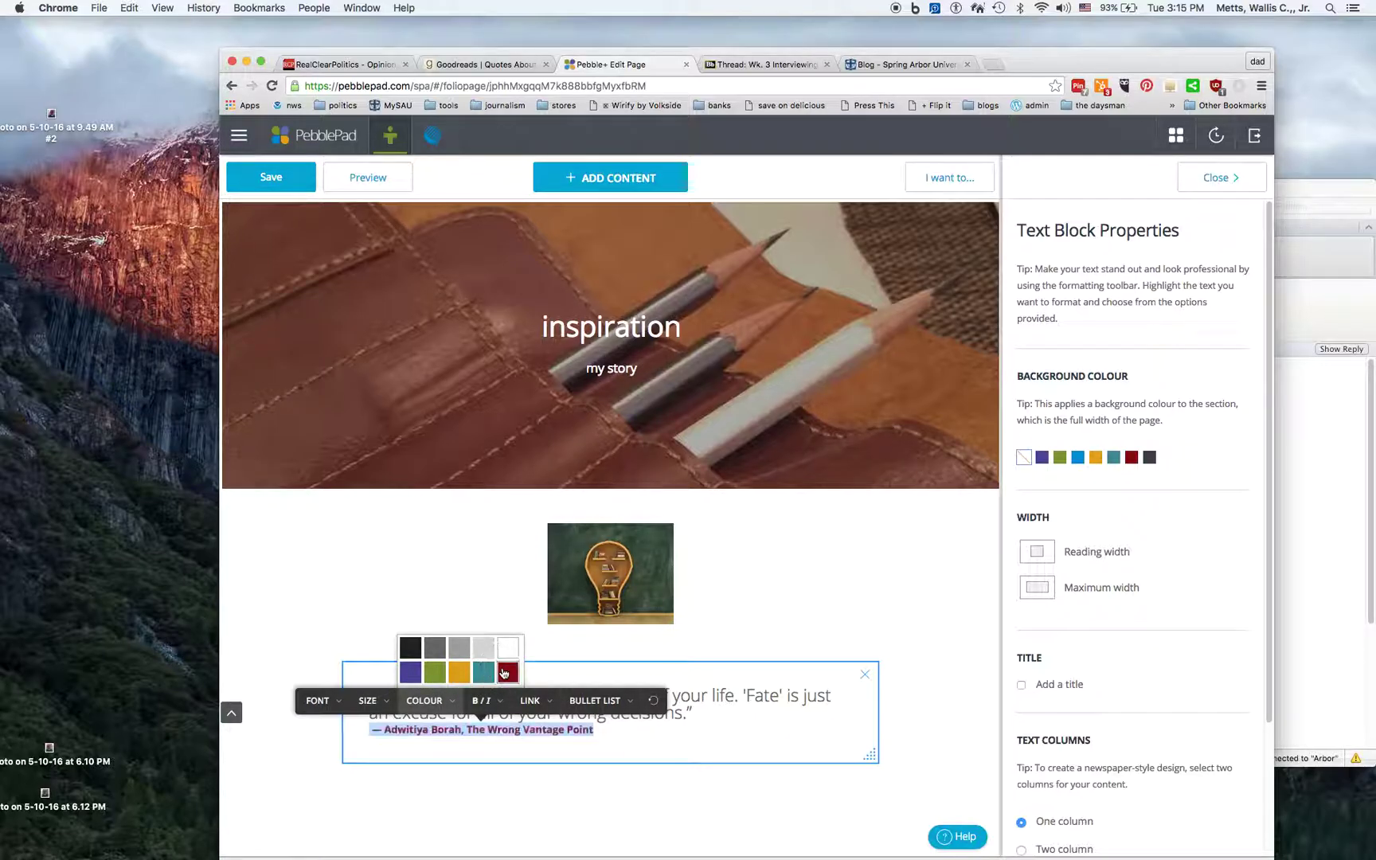
pyautogui.click(842, 599)
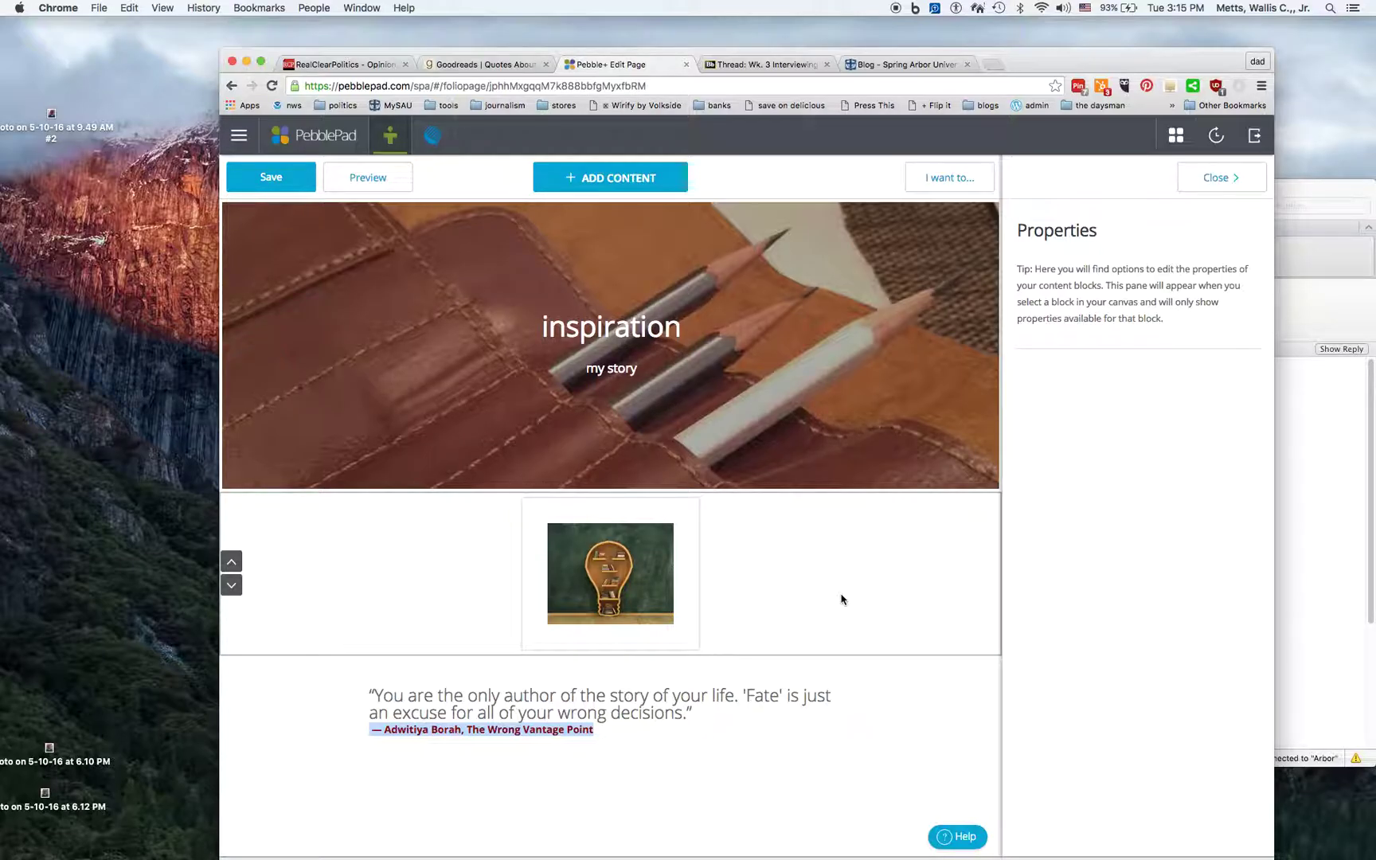
# Narrow the quote block so its text rewraps, then drag it beside the lightbulb image.
pyautogui.click(866, 756)
pyautogui.moveTo(868, 755); pyautogui.dragTo(738, 756)
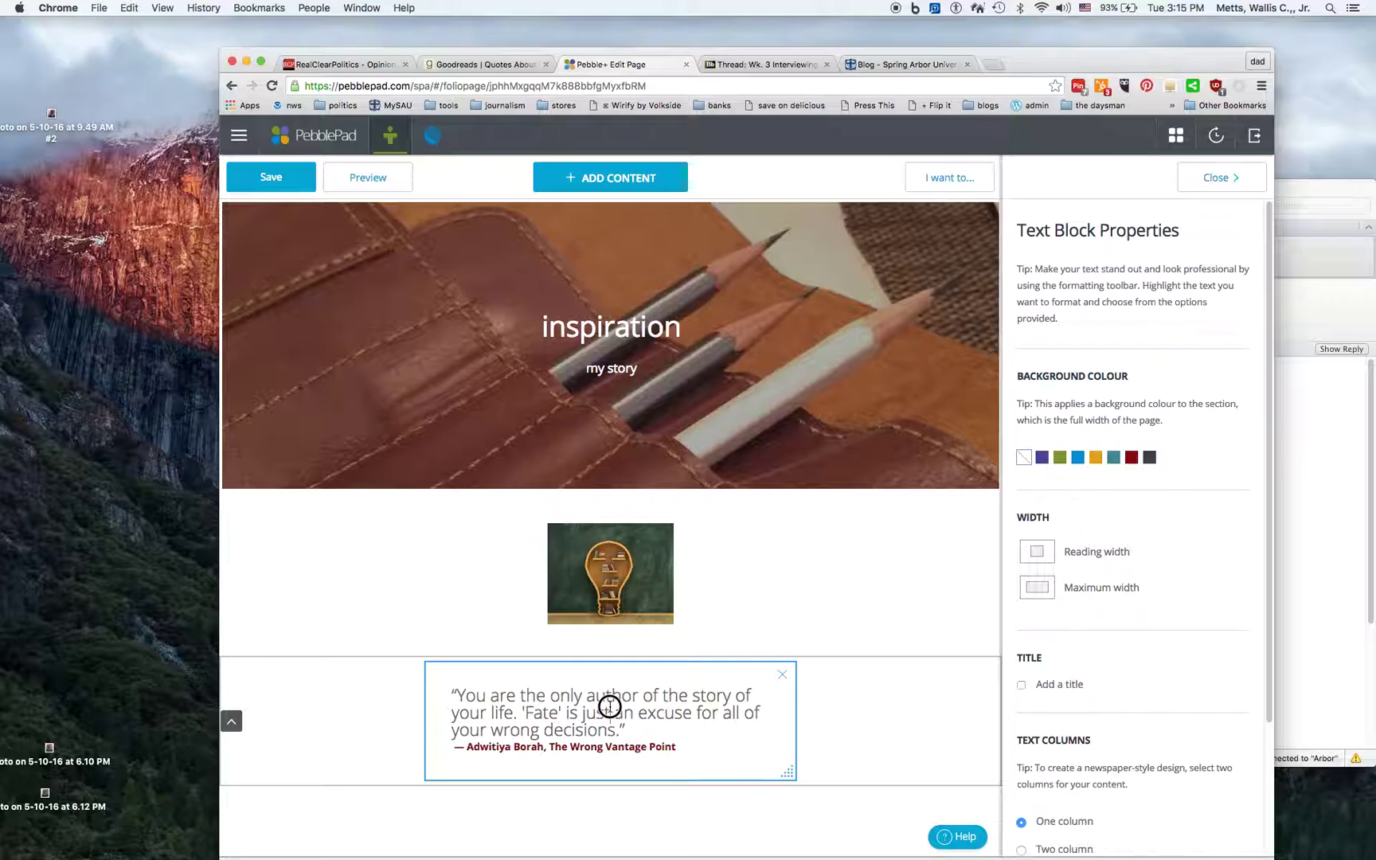
pyautogui.moveTo(609, 706); pyautogui.dragTo(824, 551)
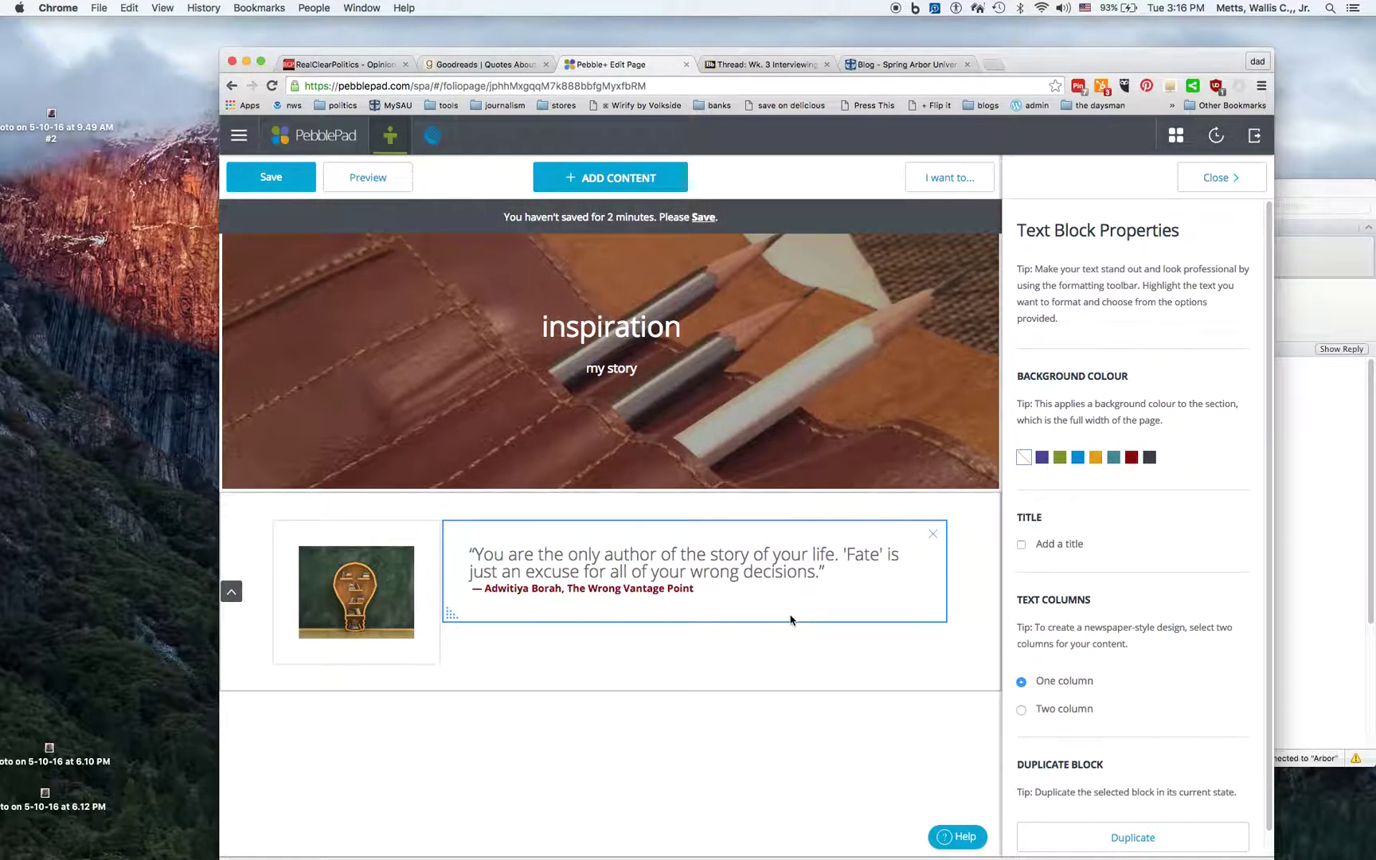
# Save the page with the title '620demo' and view it in Preview.
pyautogui.click(260, 176)
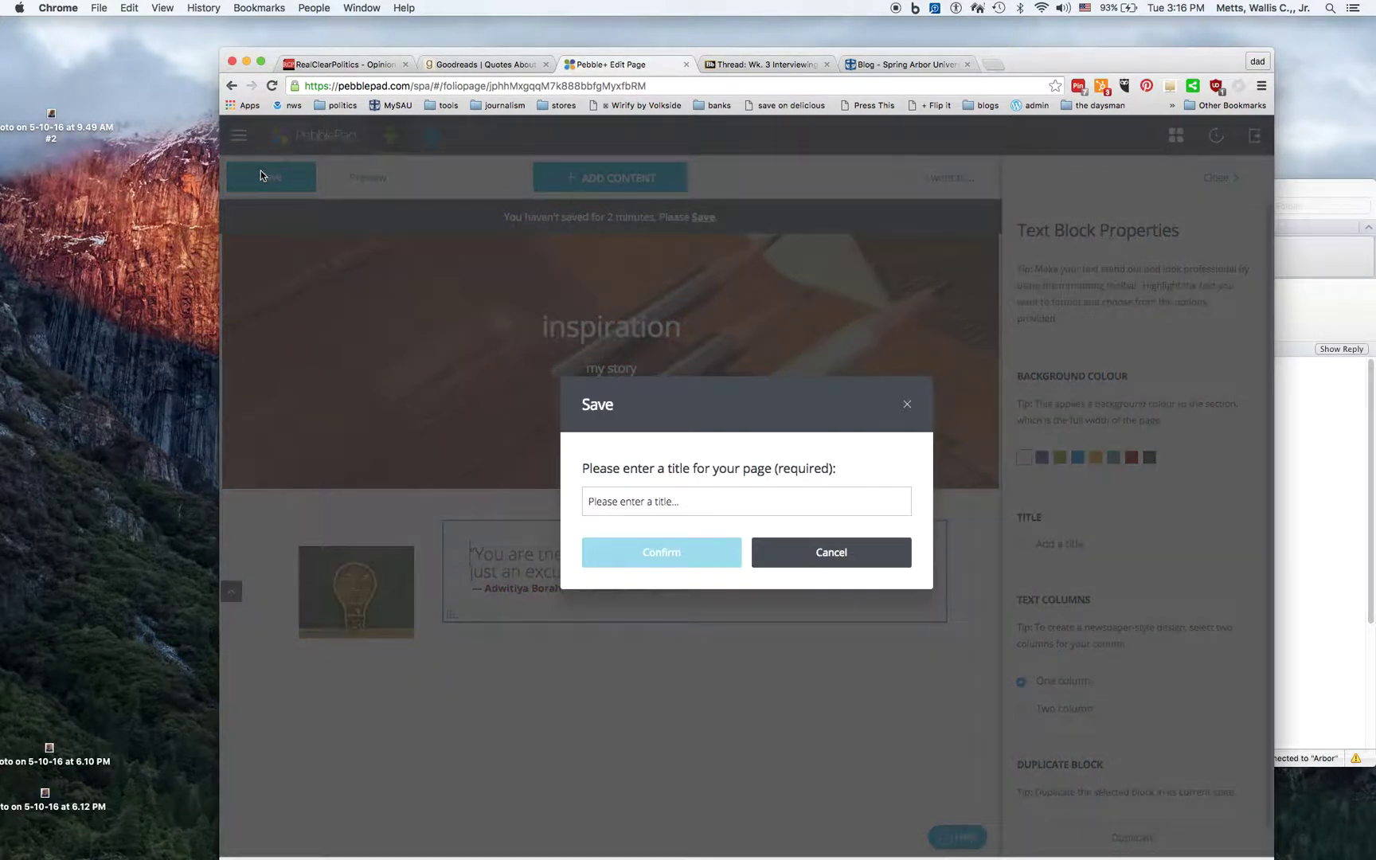
pyautogui.write('test')
pyautogui.click(599, 502)
pyautogui.write('6')
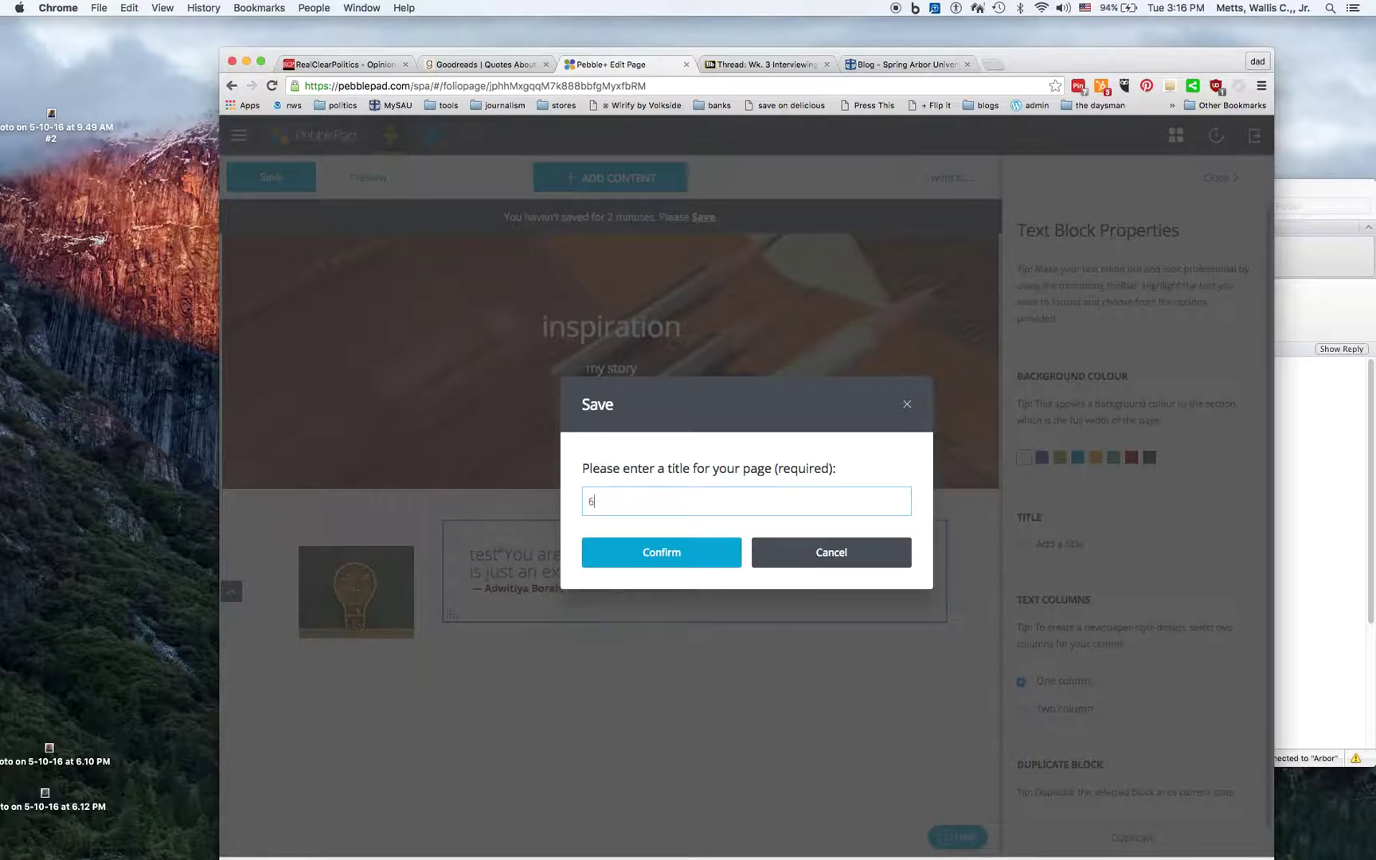
pyautogui.write('20demo')
pyautogui.click(672, 557)
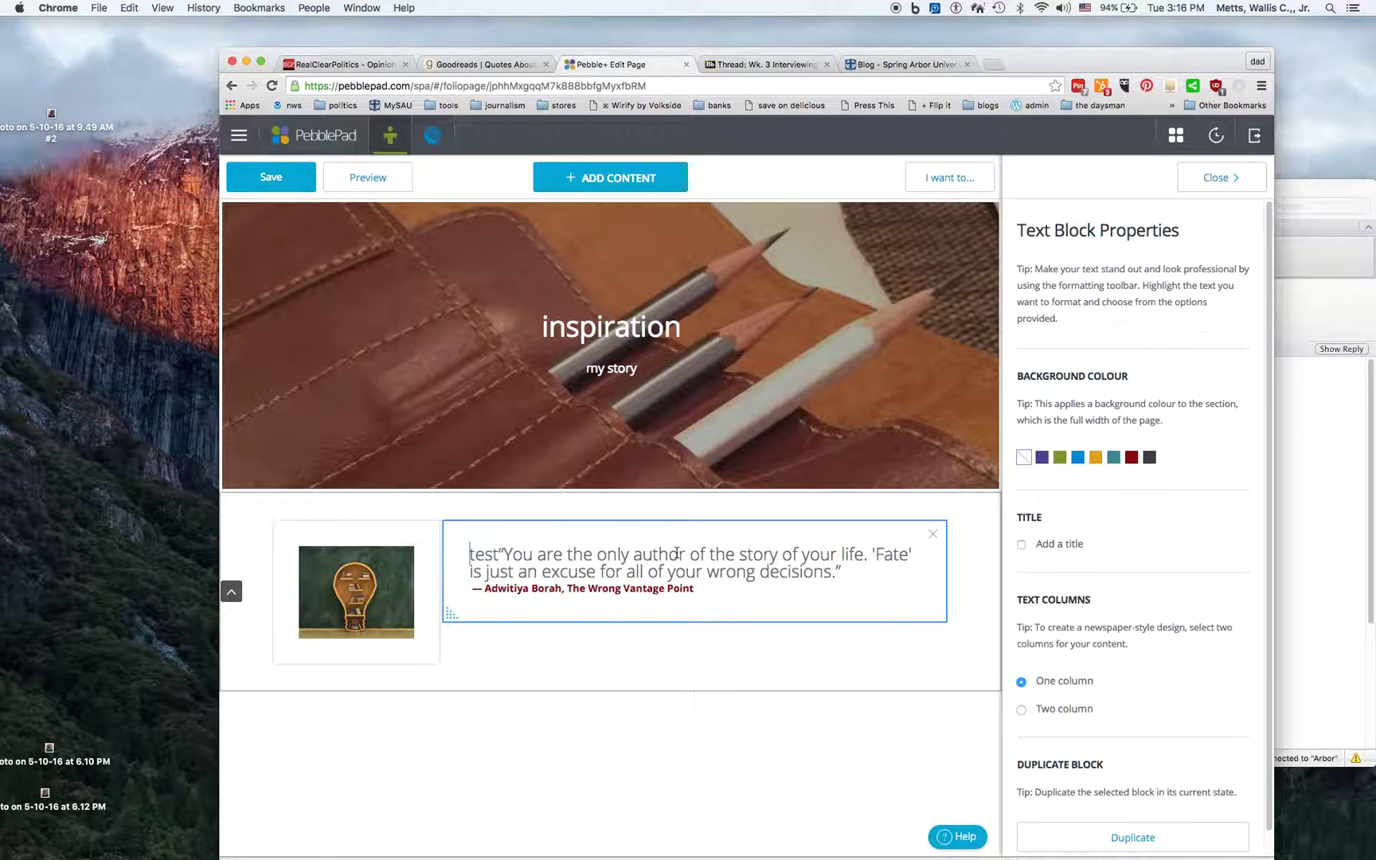
pyautogui.click(366, 185)
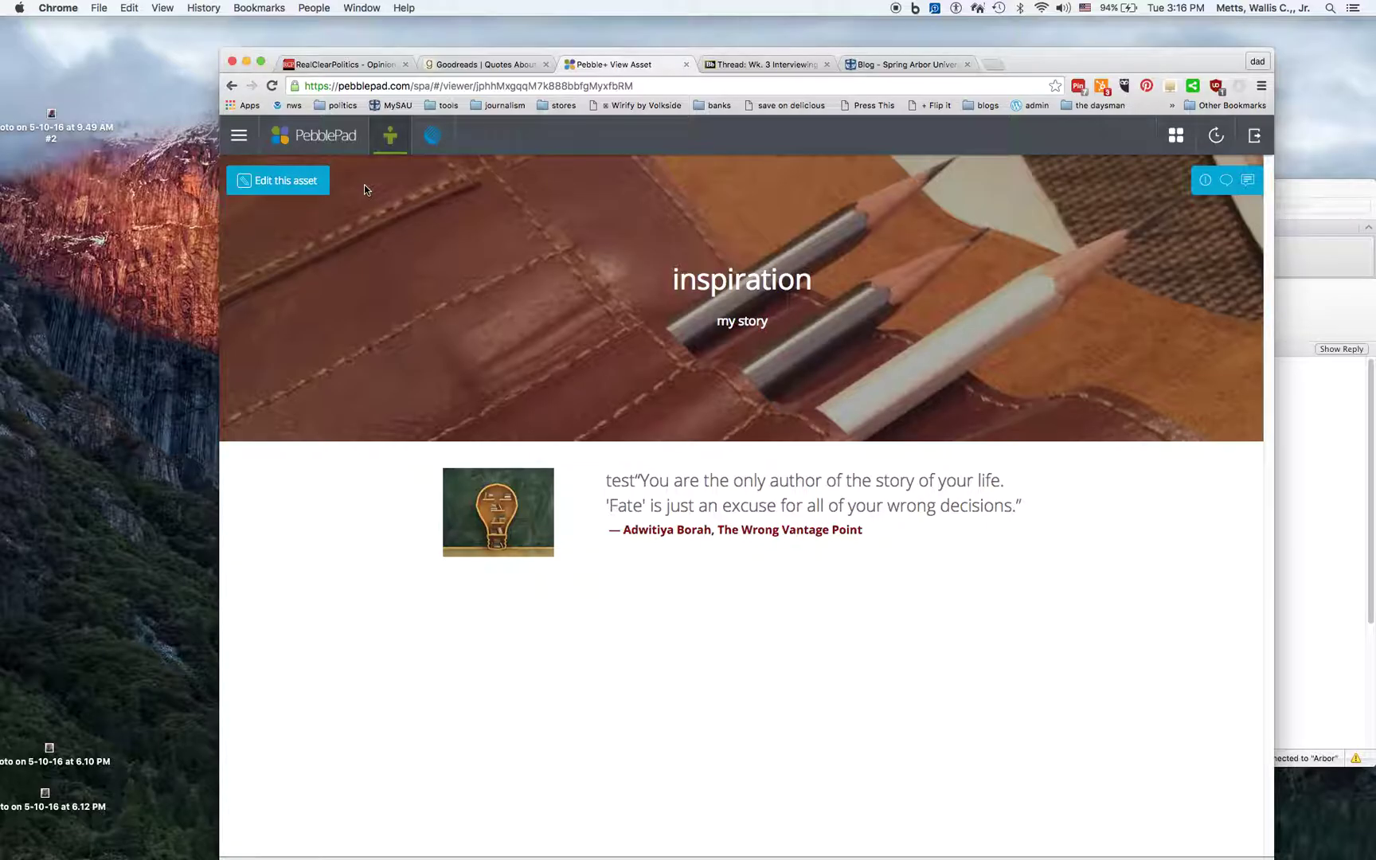
# Reopen the 620demo page for editing and list the content types available to add.
pyautogui.click(284, 181)
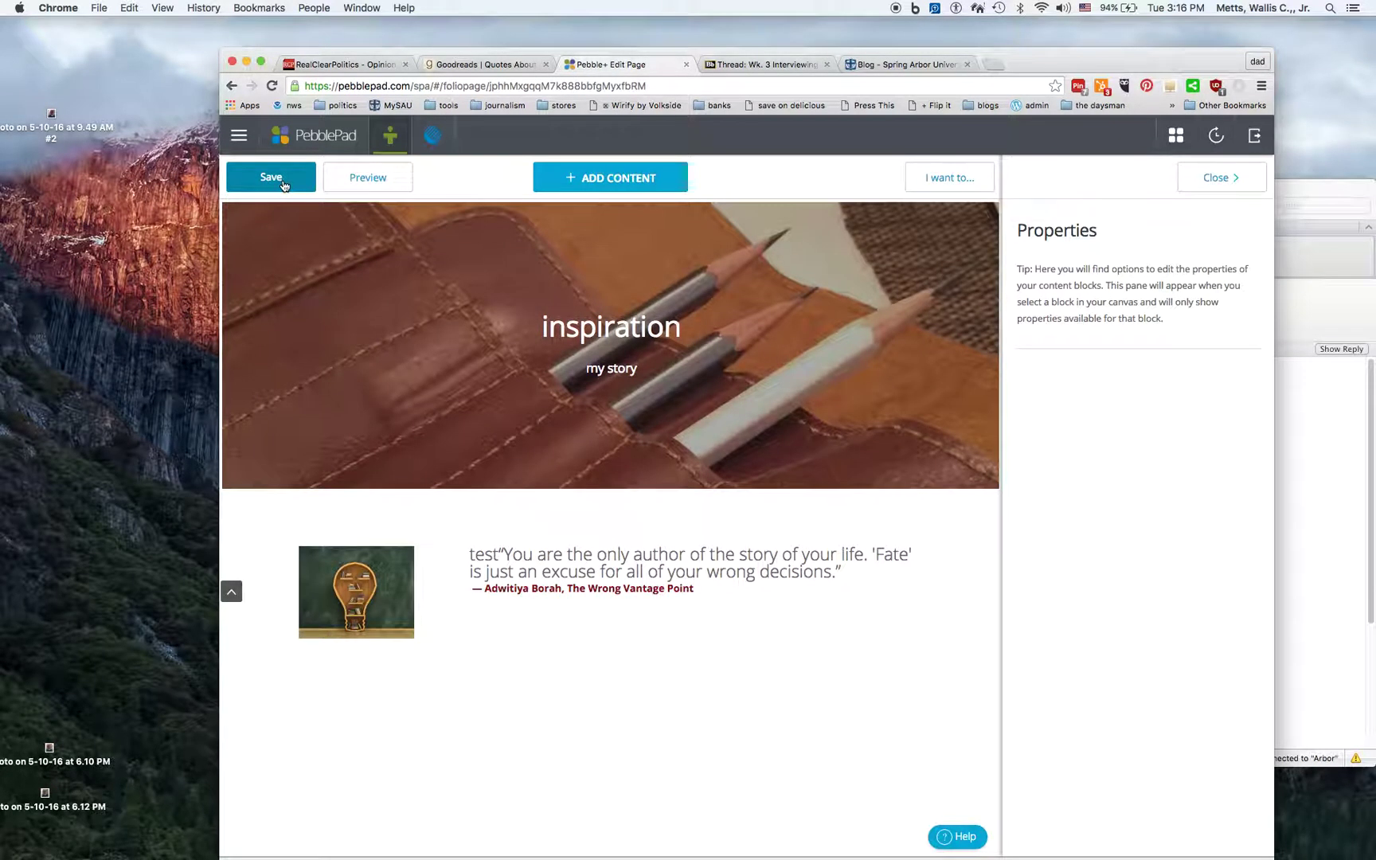
pyautogui.click(568, 184)
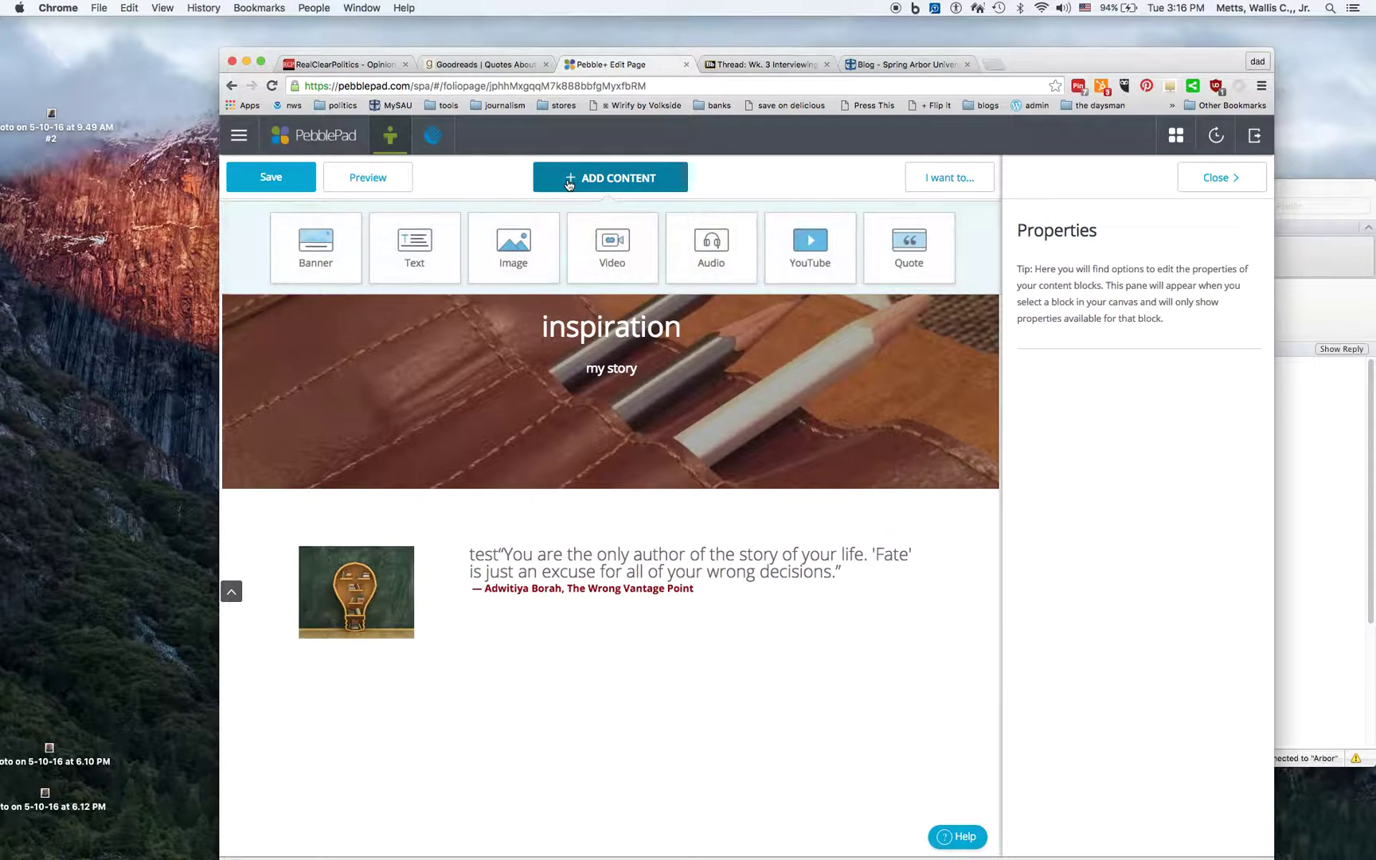
# Add a text line 'i wrote this paper' and link 'this paper' to the 1petstudyguide.docx asset.
pyautogui.click(417, 245)
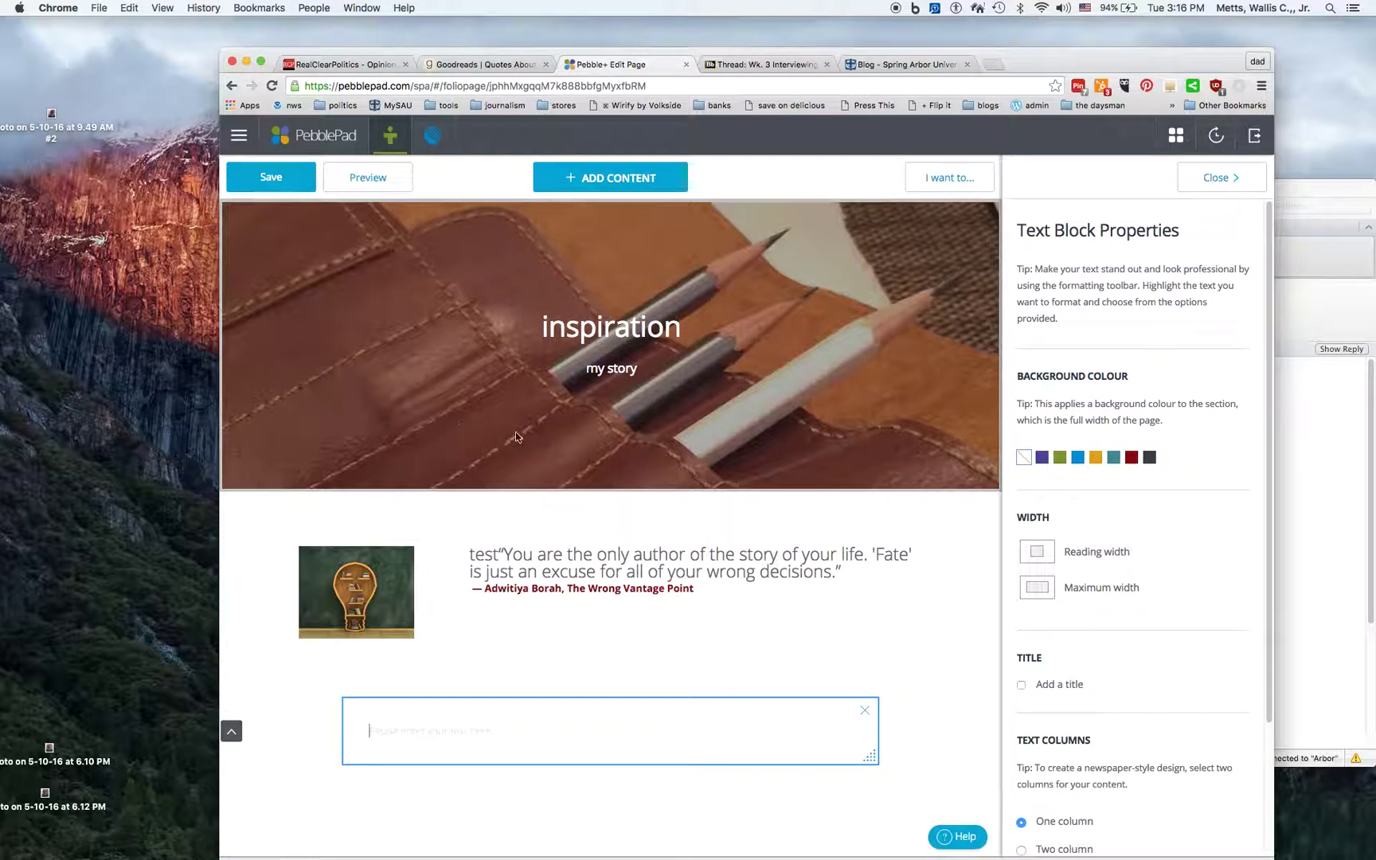
pyautogui.write('i wrote this paper')
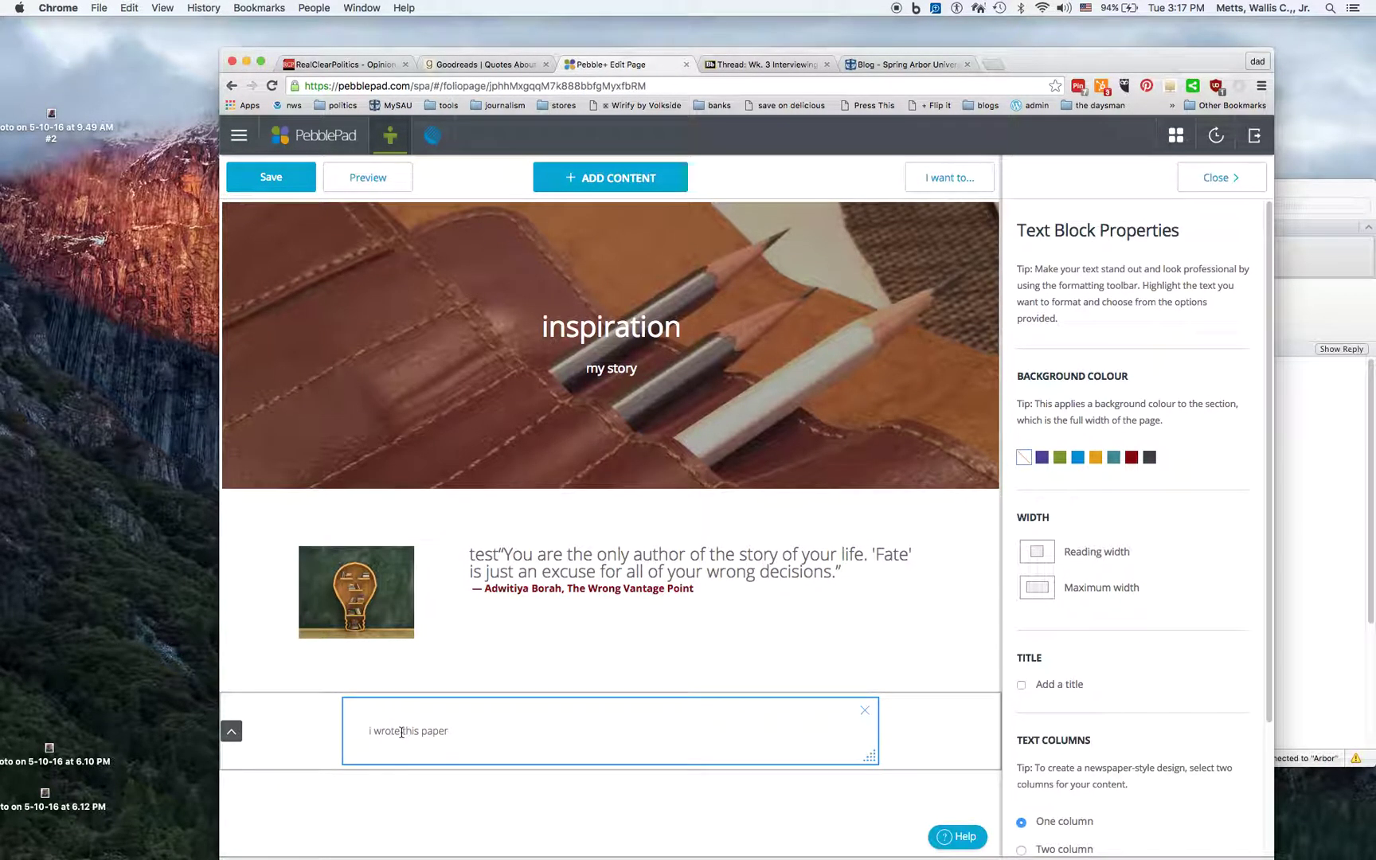
pyautogui.moveTo(402, 732); pyautogui.dragTo(470, 734)
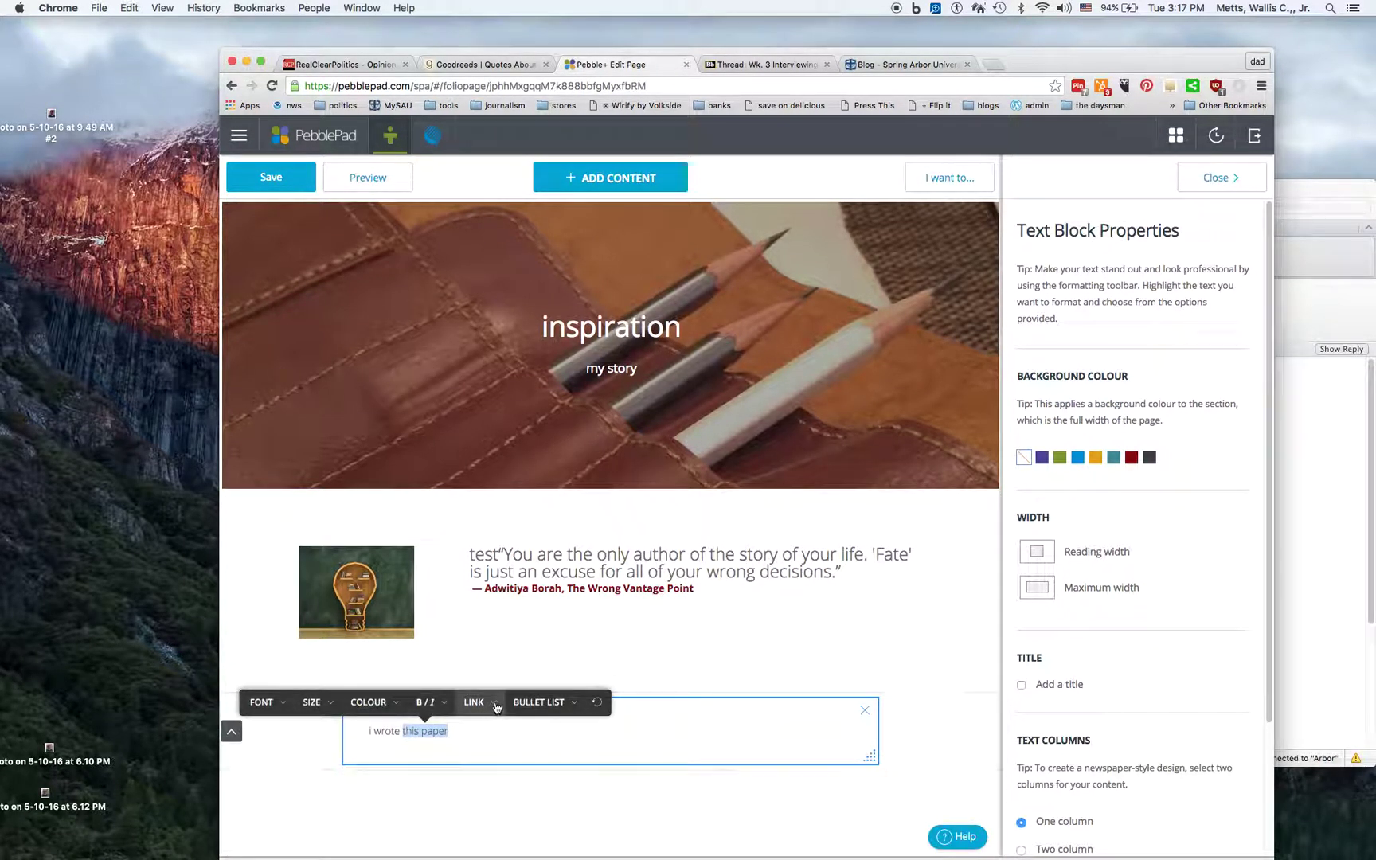
pyautogui.click(495, 707)
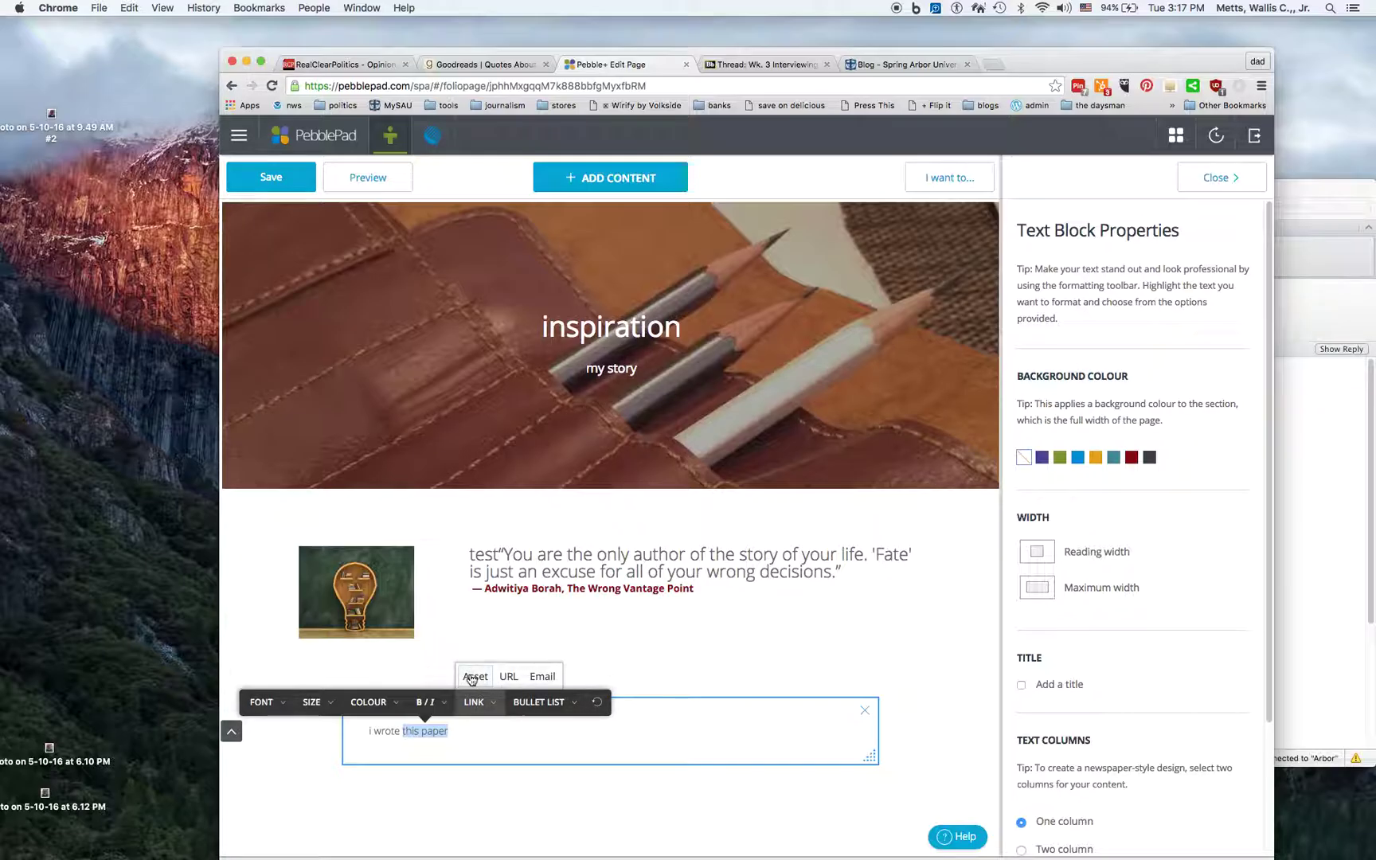
pyautogui.click(472, 677)
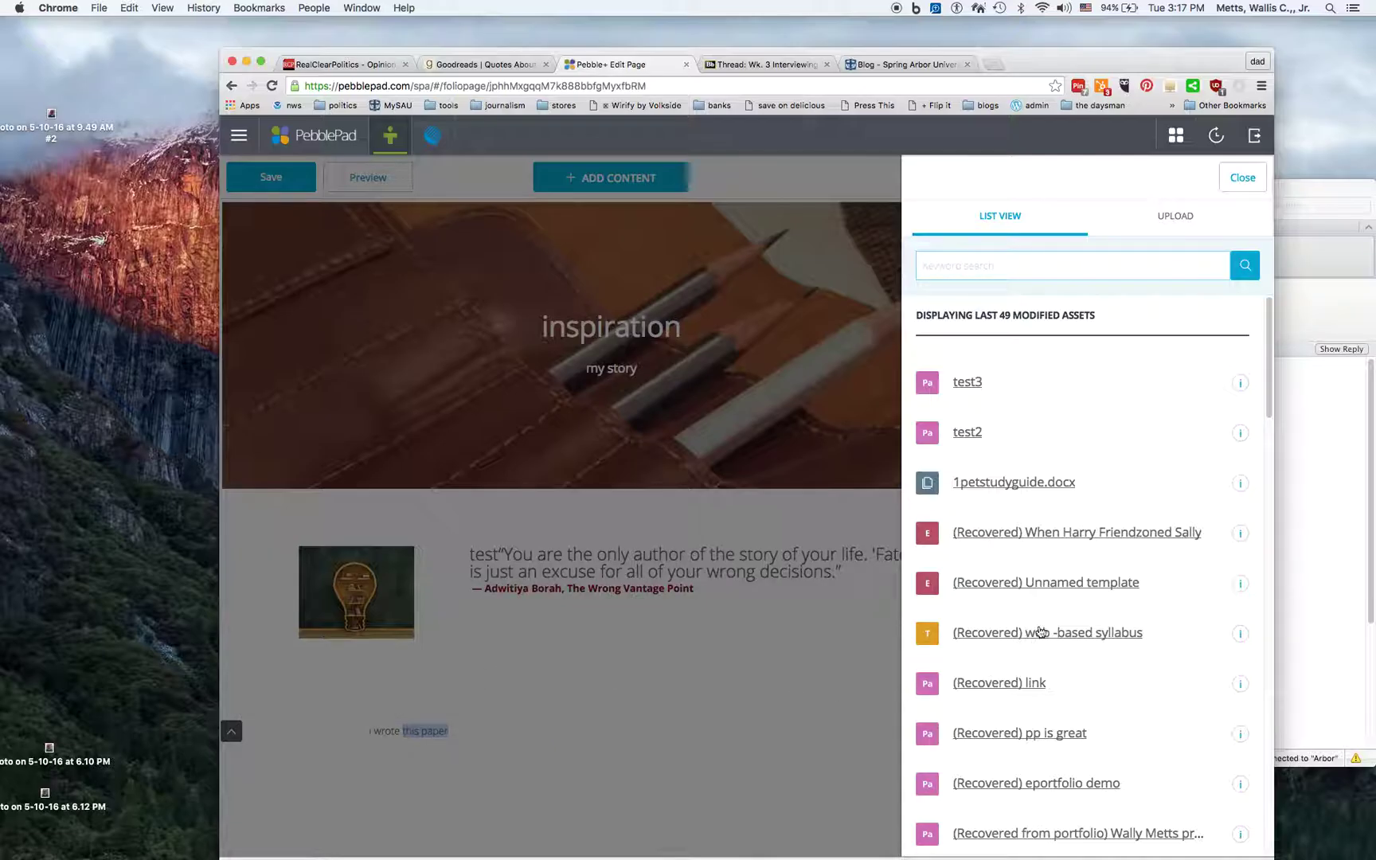
pyautogui.click(1013, 482)
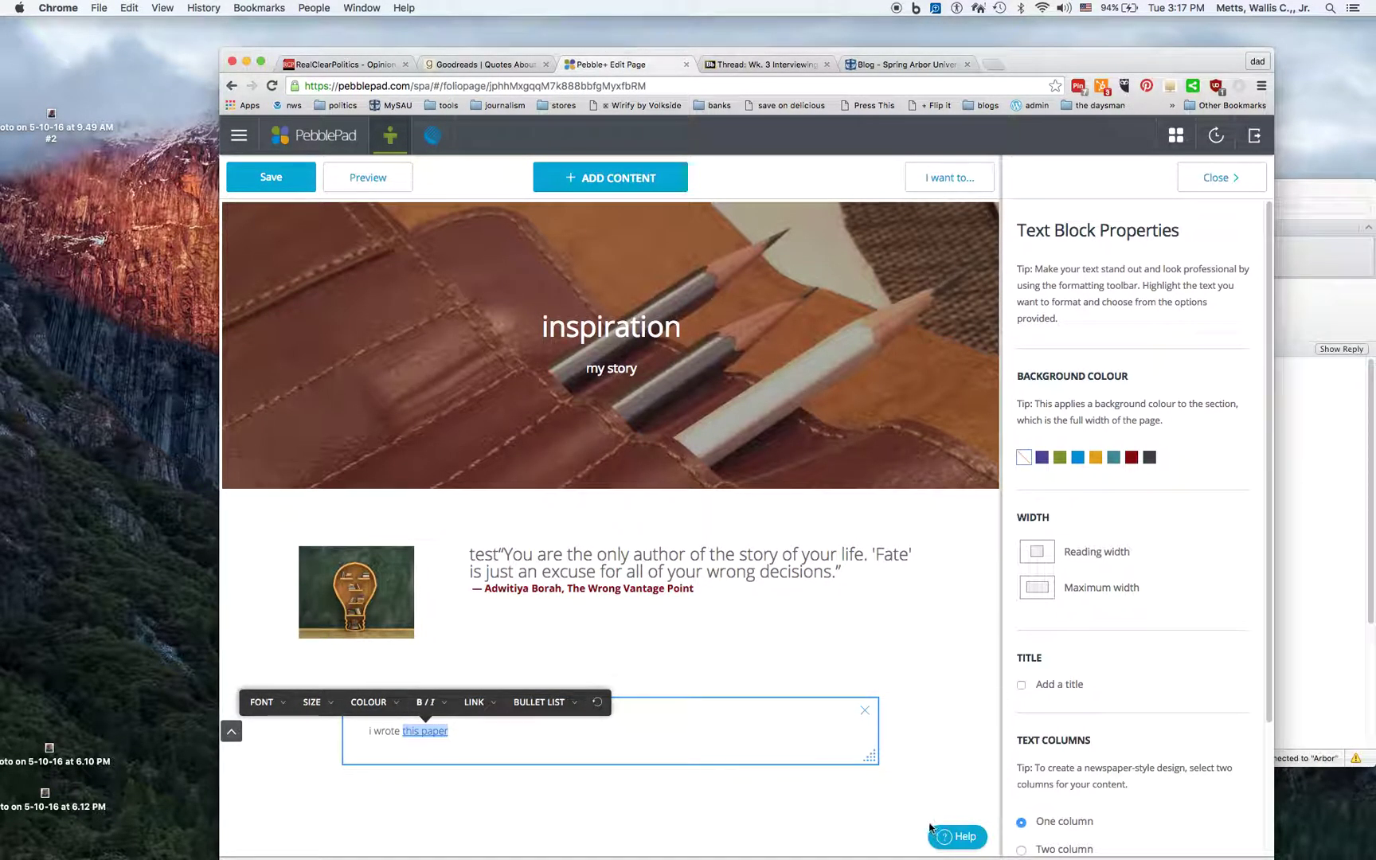
pyautogui.click(904, 813)
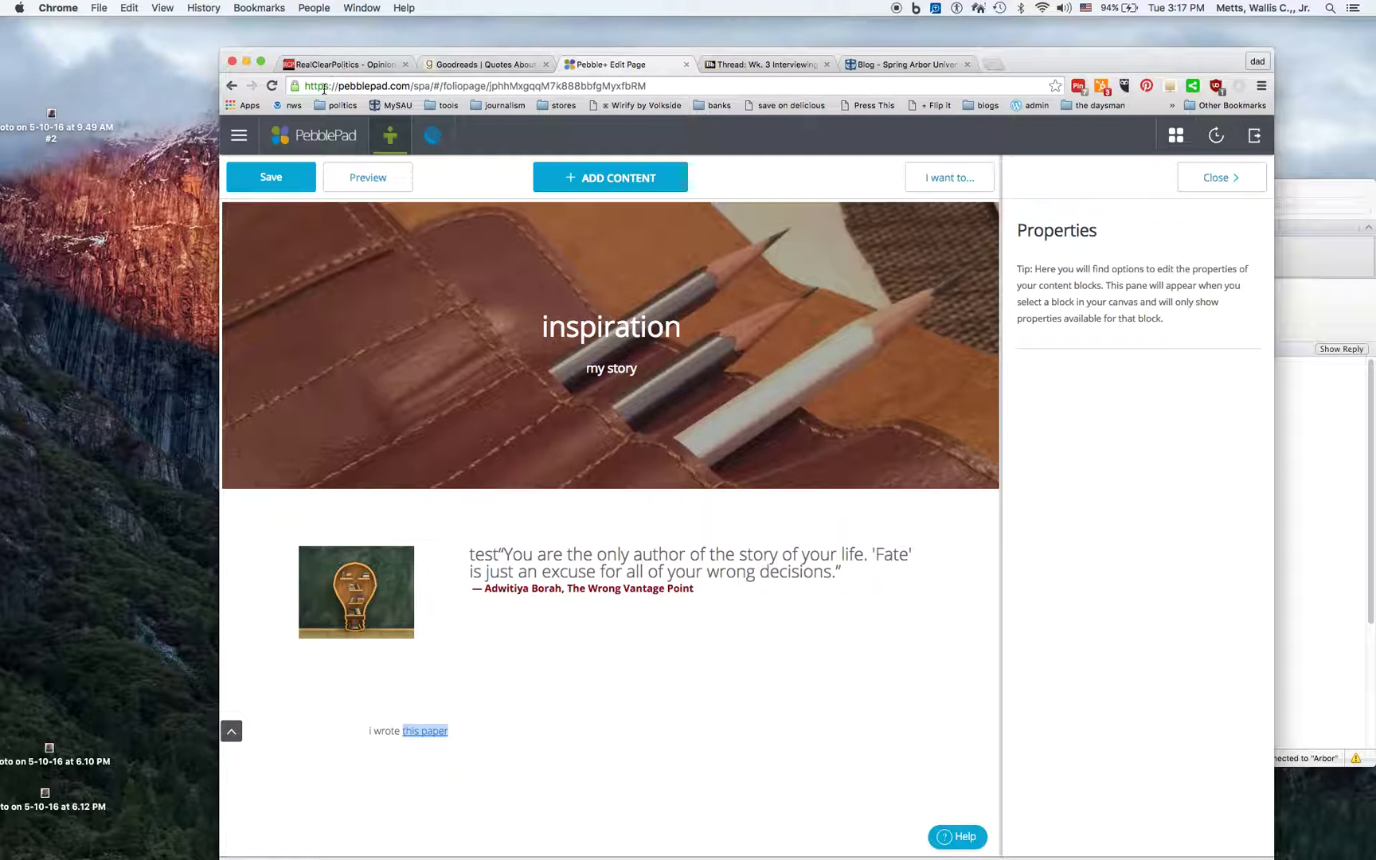
# Save the page and exit the editor via the PebblePad logo and 'Save and exit'.
pyautogui.click(330, 136)
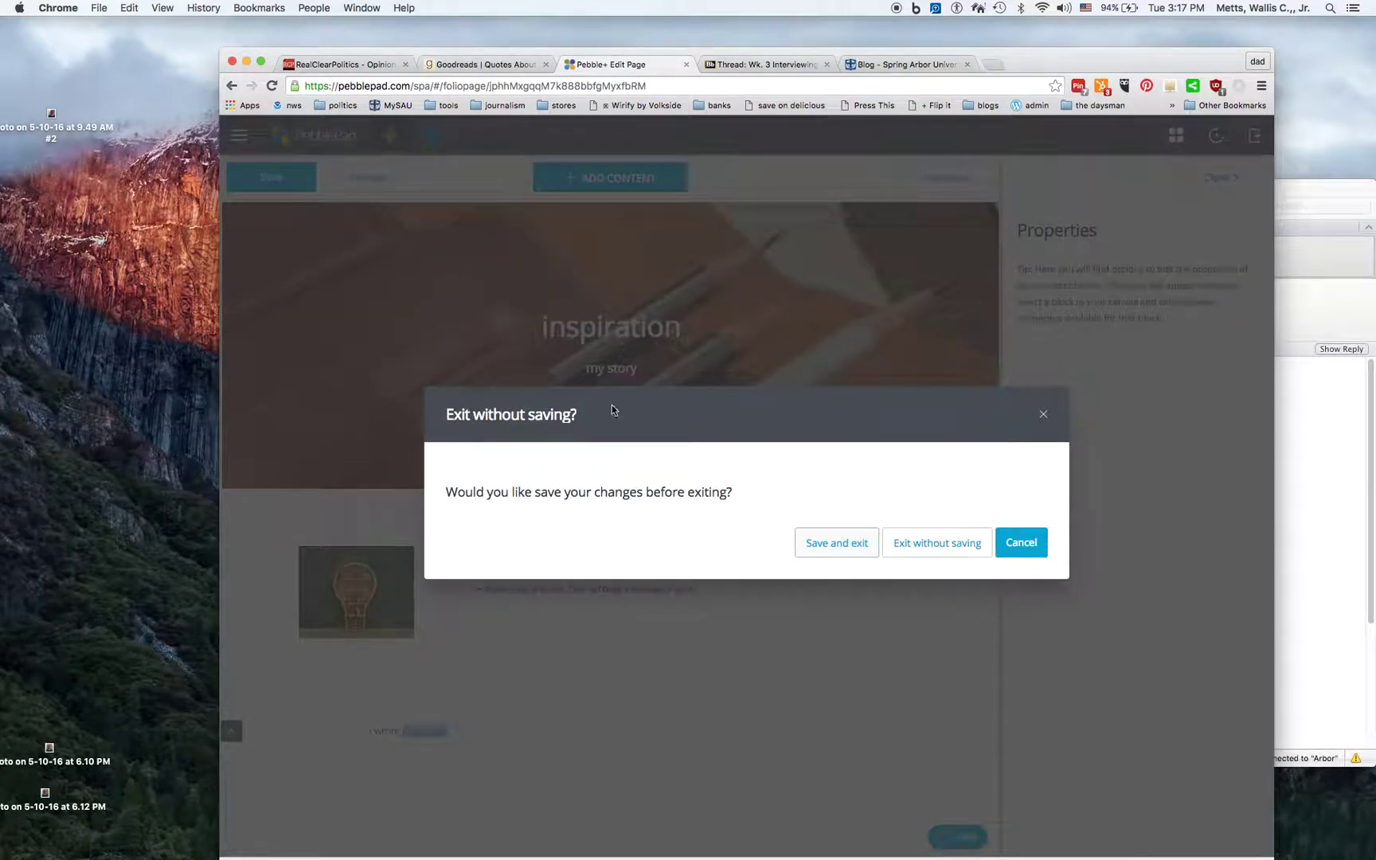
pyautogui.click(818, 542)
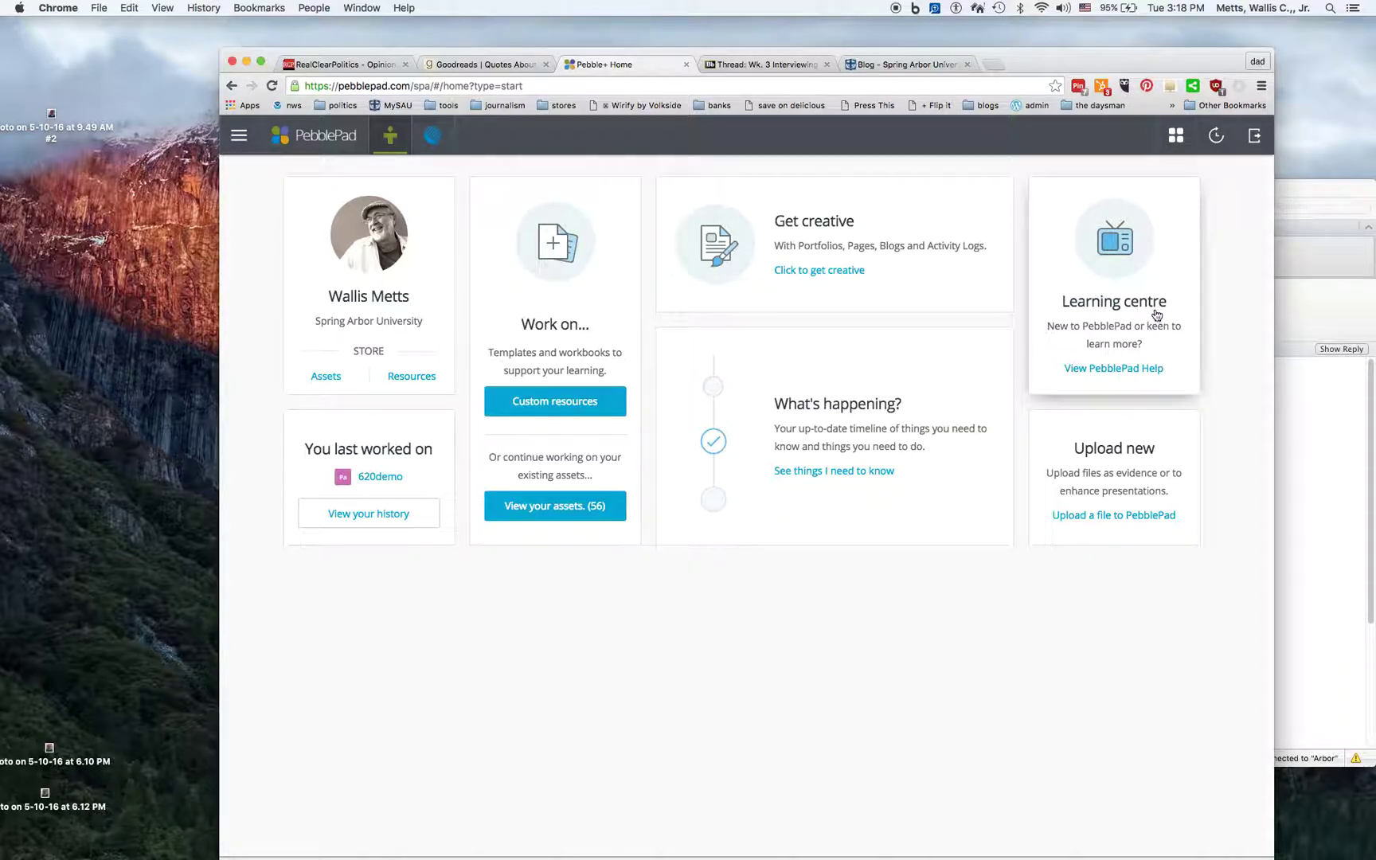
# Open the Learning centre and browse its how-to videos like 'PebblePad in a nutshell'.
pyautogui.click(1114, 253)
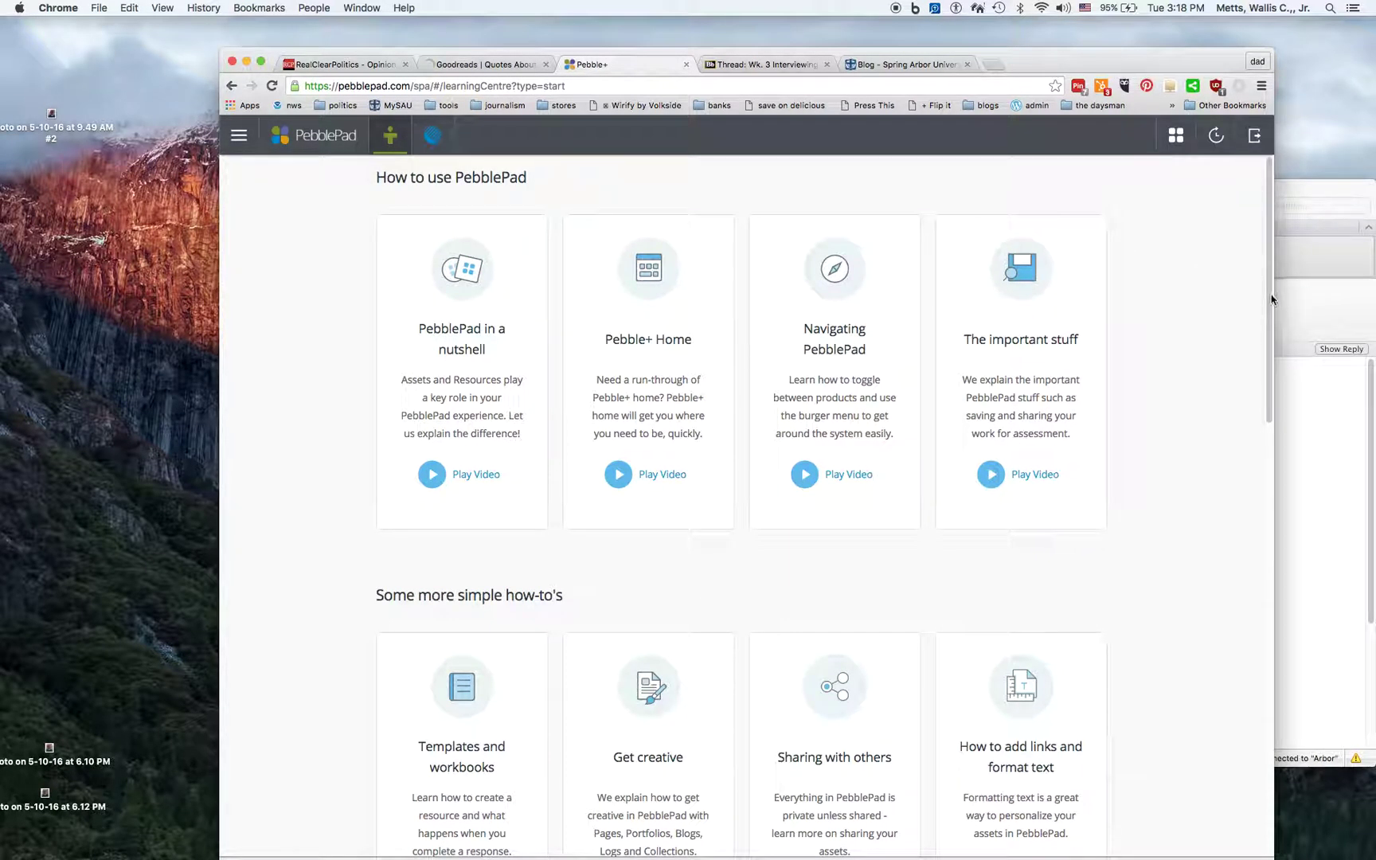
pyautogui.scroll(-10, 1255, 329)
pyautogui.scroll(-10, 1226, 531)
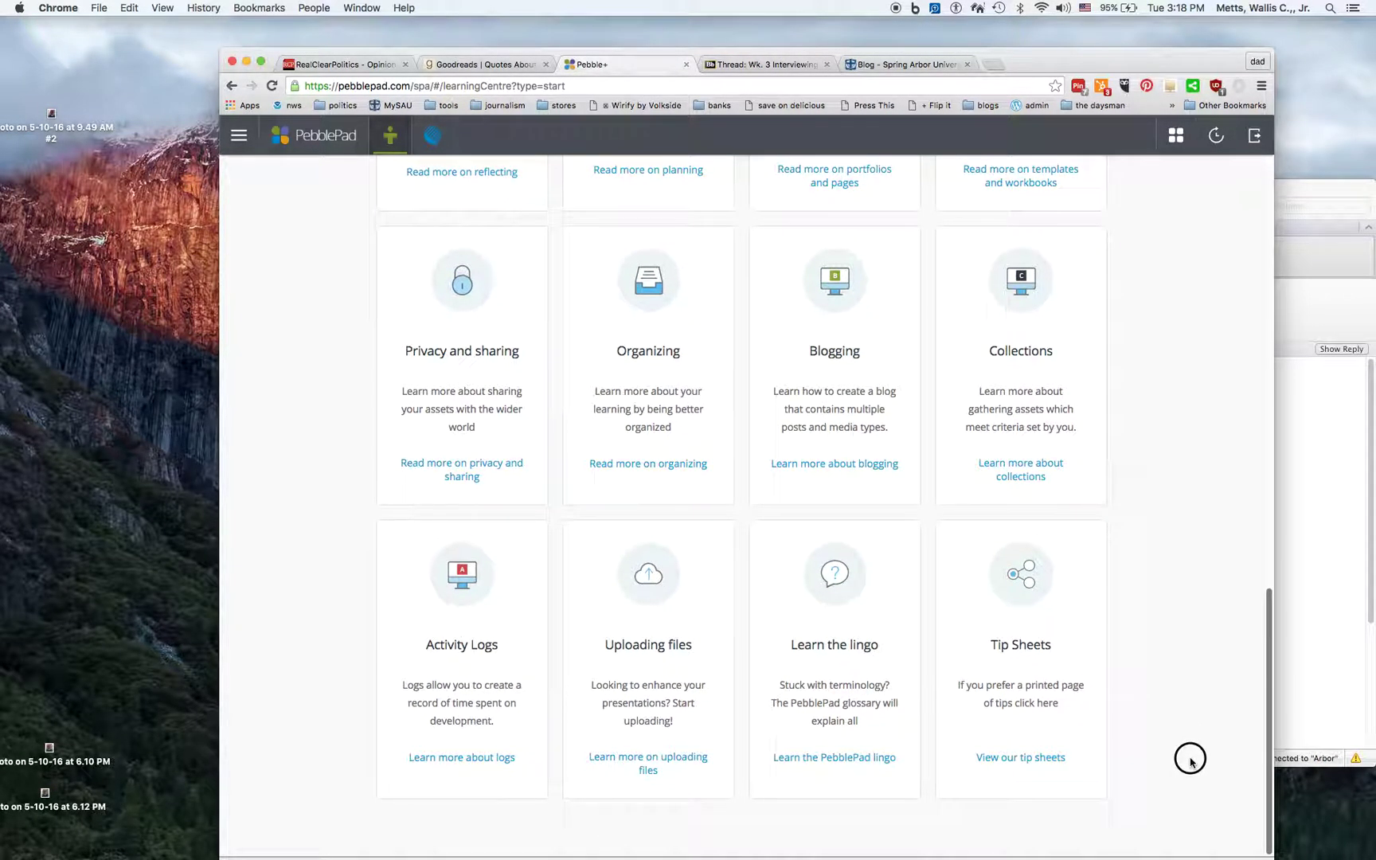
pyautogui.scroll(20, 1192, 748)
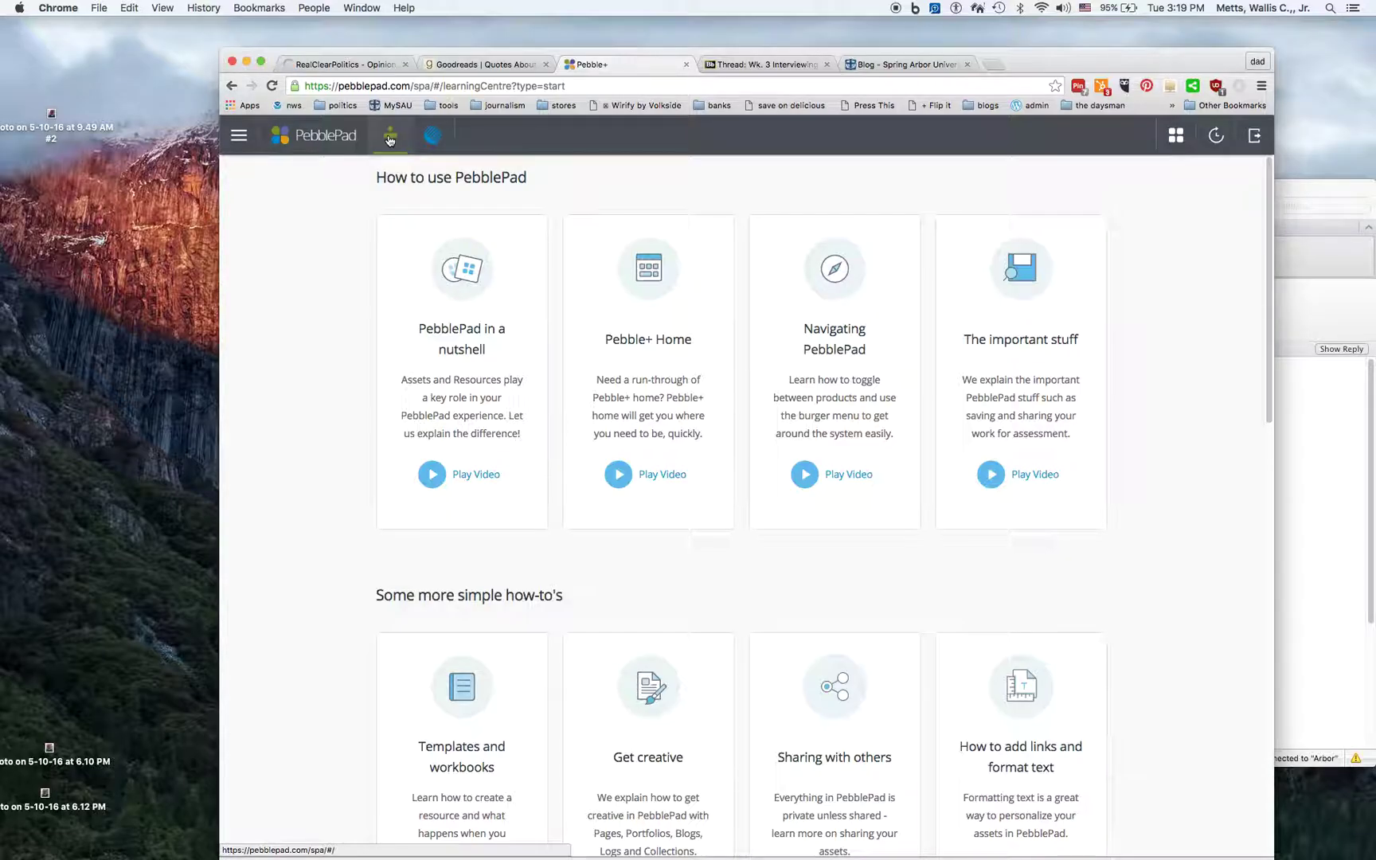
pyautogui.click(390, 140)
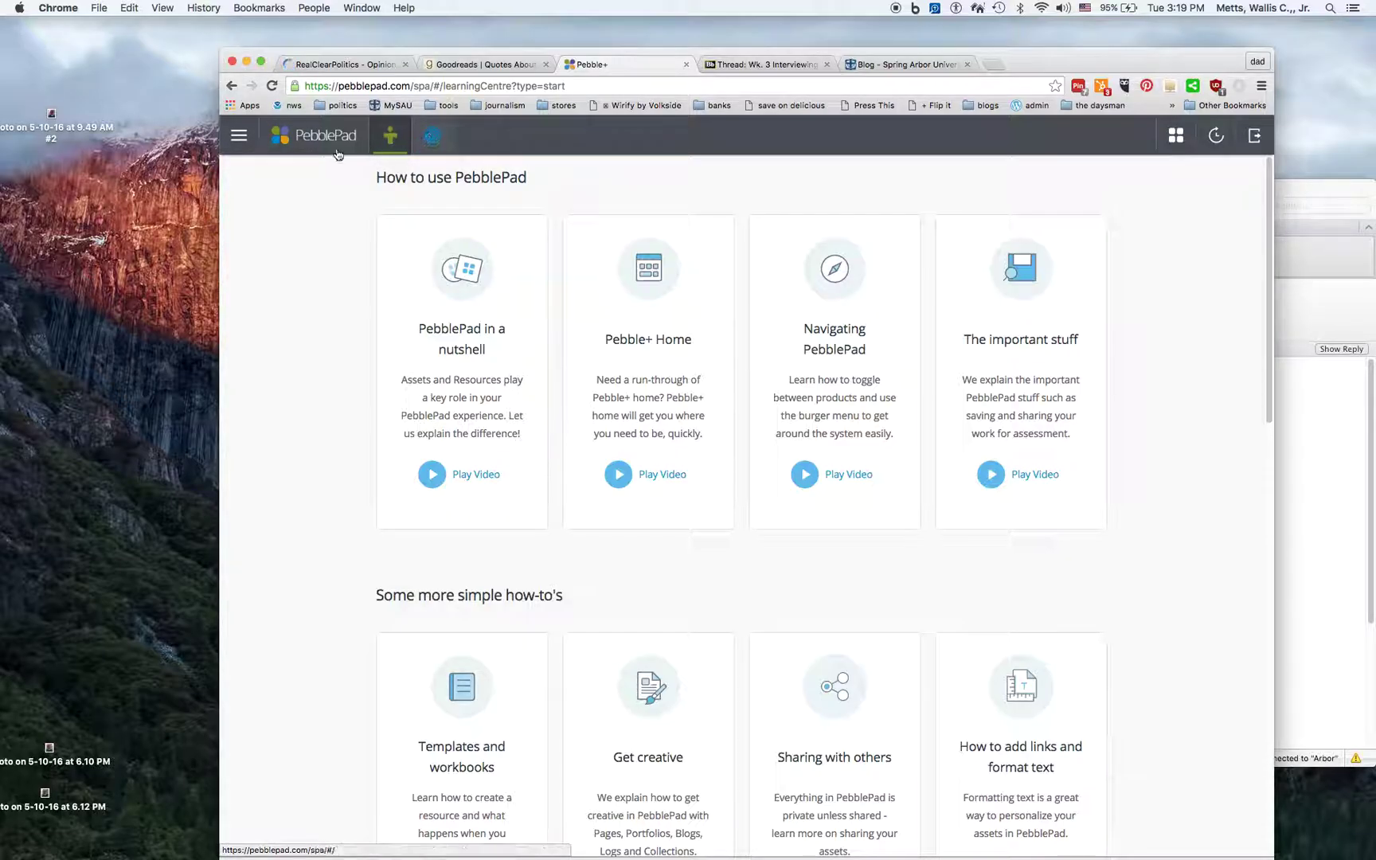